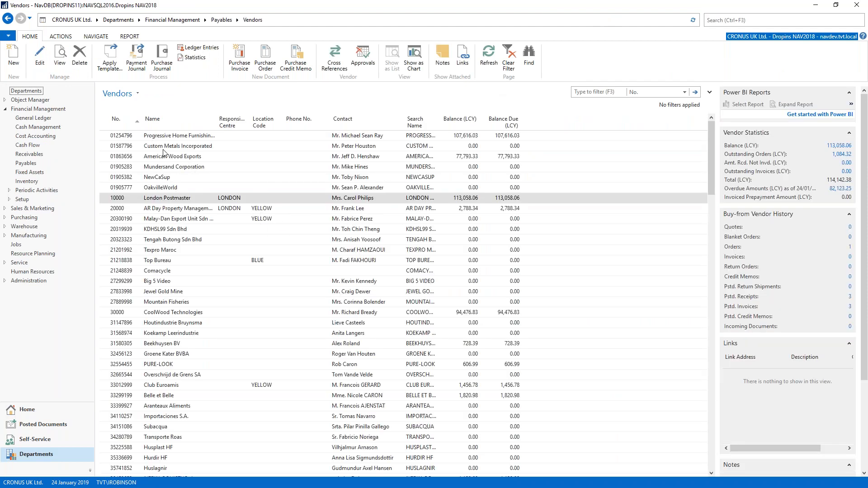
{"action": "left_click", "coordinate": [355, 209]}
{"action": "left_click", "coordinate": [263, 222]}
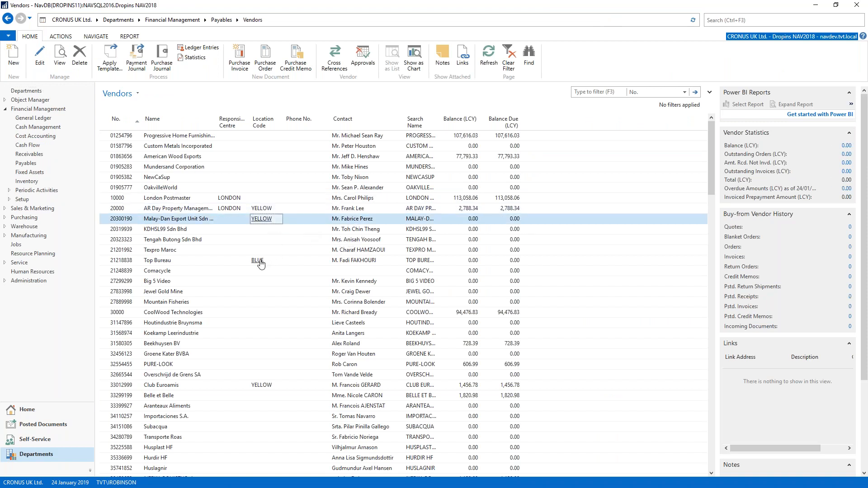
{"action": "left_click", "coordinate": [261, 264]}
{"action": "key", "text": "Escape"}
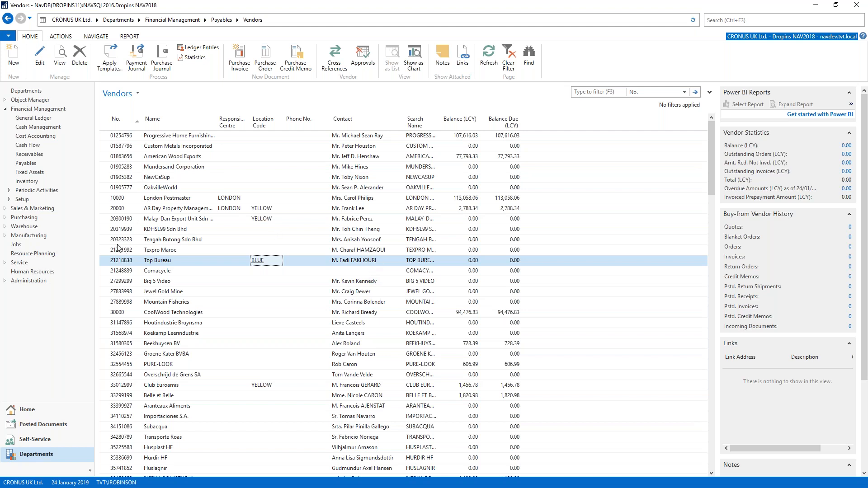
- Open the vendor card of AR Day Property Management, look over its details and close it
{"action": "left_click", "coordinate": [106, 209]}
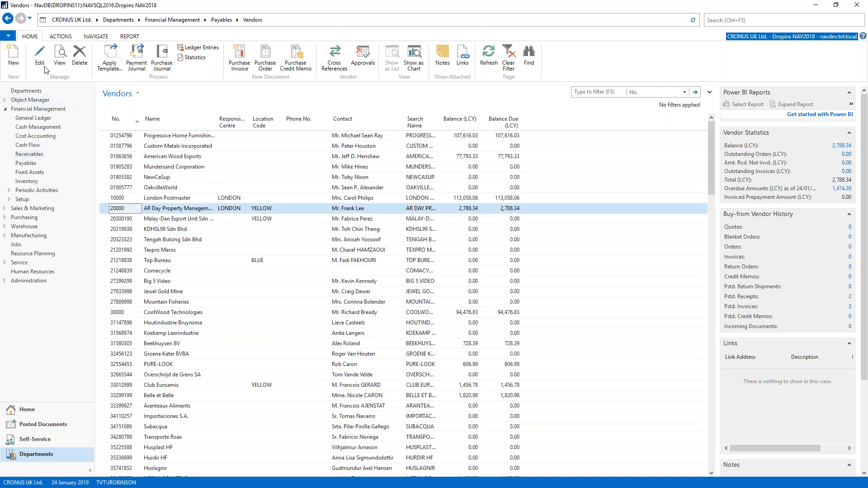
{"action": "key", "text": "Return"}
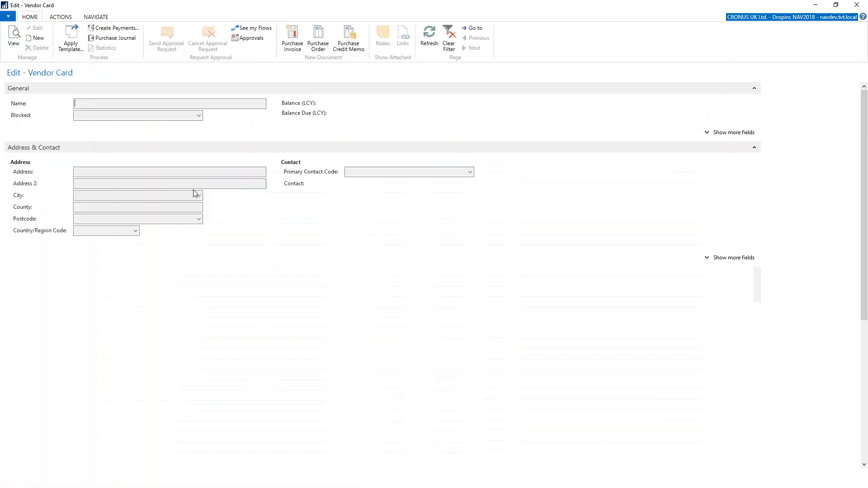
{"action": "mouse_move", "coordinate": [287, 234]}
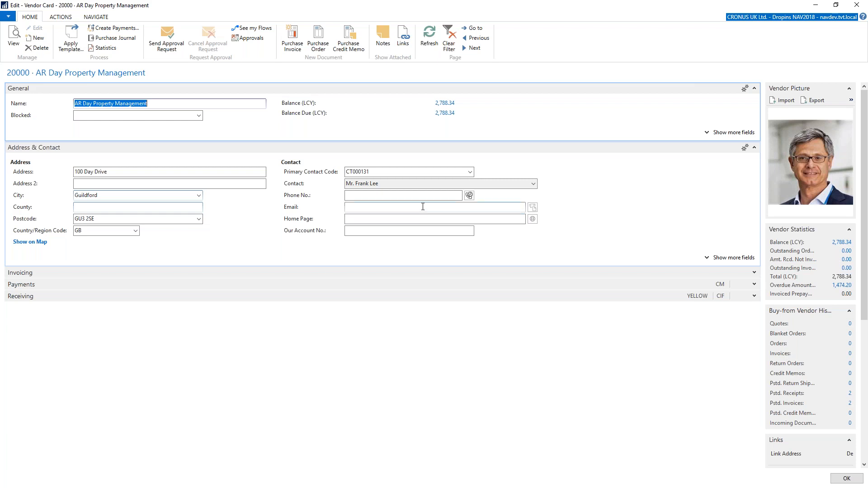
{"action": "left_click", "coordinate": [856, 5]}
- Search for "gen jou", open the General Journal page and look over its entry columns
{"action": "left_click", "coordinate": [742, 21]}
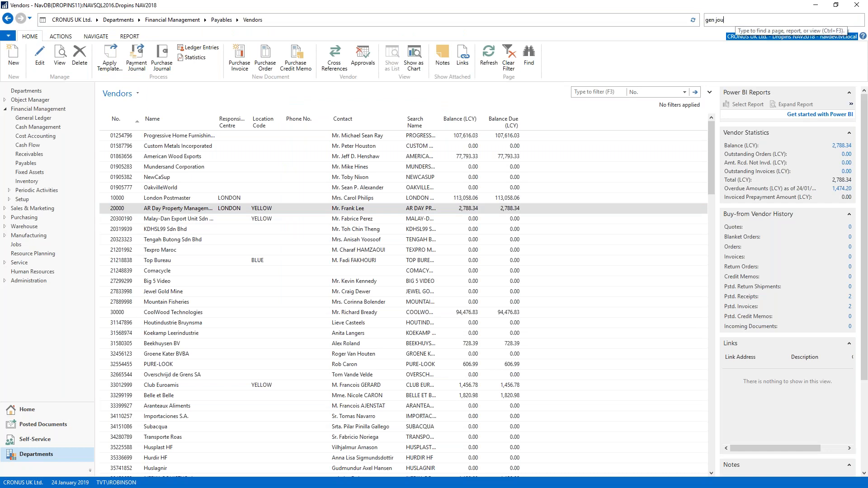
{"action": "left_click", "coordinate": [669, 33]}
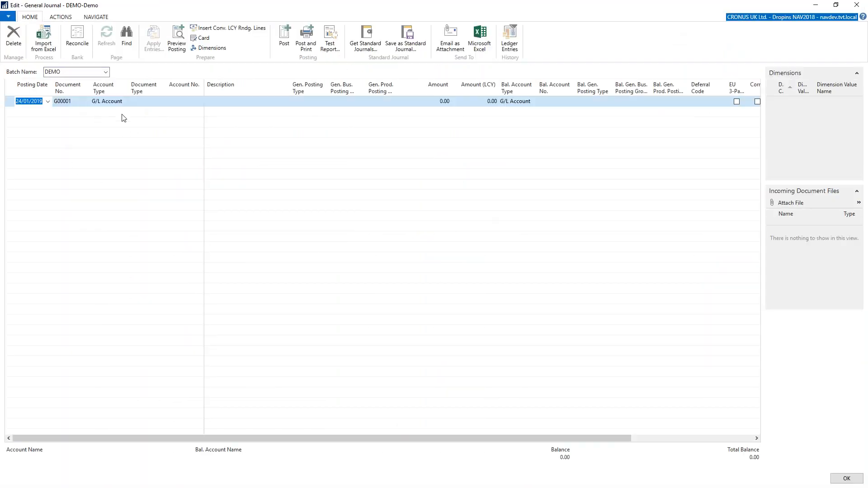
{"action": "left_click", "coordinate": [150, 104]}
{"action": "left_click", "coordinate": [310, 104]}
{"action": "left_click", "coordinate": [387, 104]}
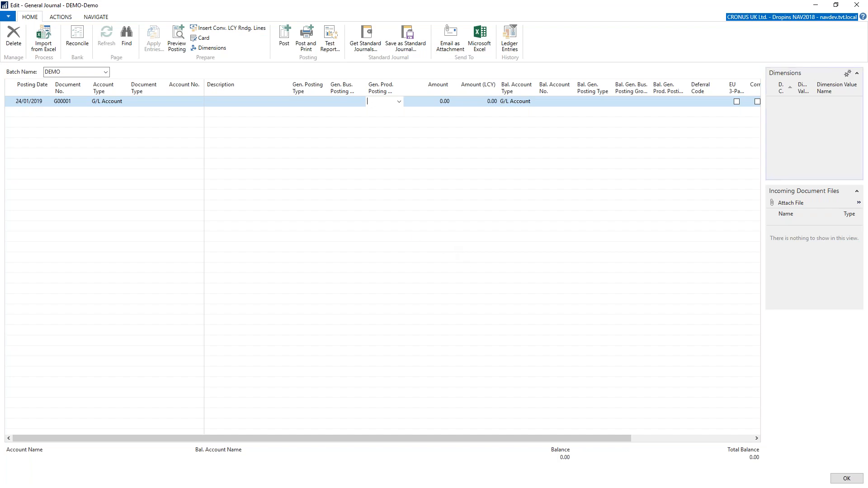
- Switch to the import demo 1.xlsx workbook in Excel and copy journal rows 3 to 26 across columns A to S
{"action": "key", "text": "alt+Tab"}
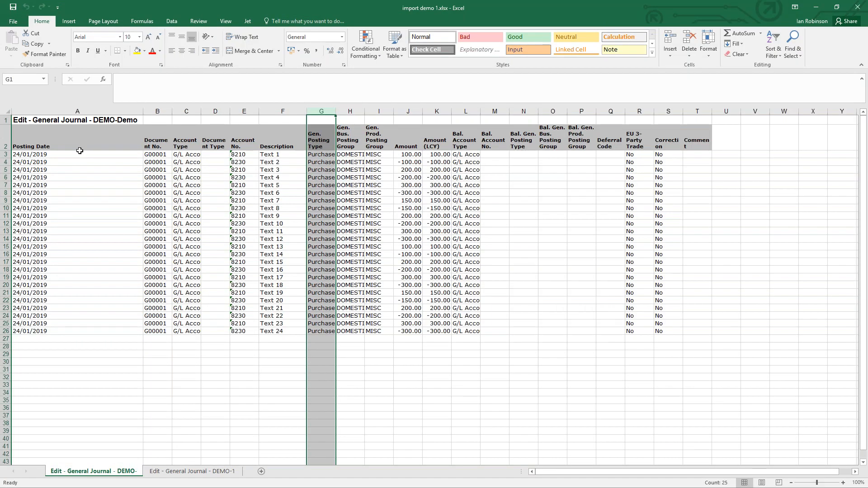
{"action": "left_click", "coordinate": [544, 198]}
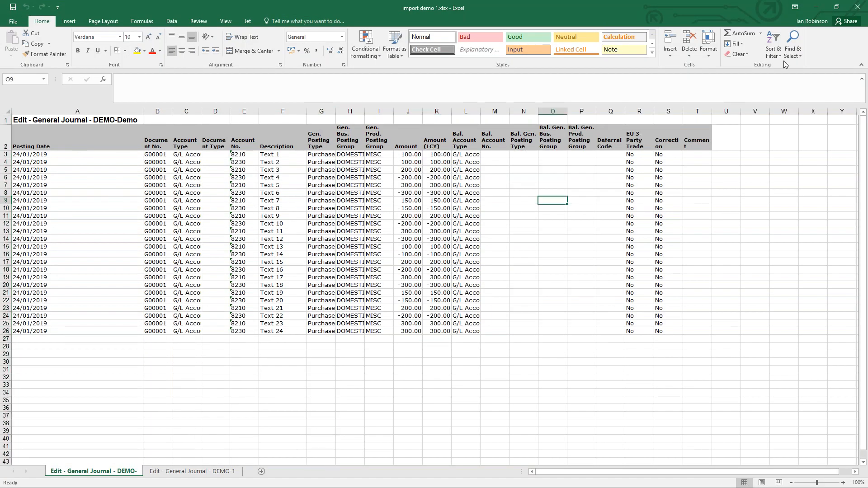
{"action": "left_click", "coordinate": [835, 7]}
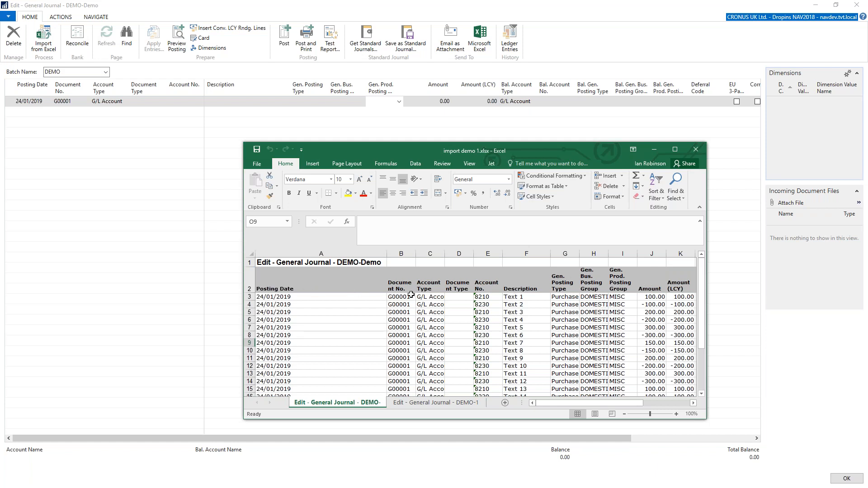
{"action": "left_click", "coordinate": [675, 151]}
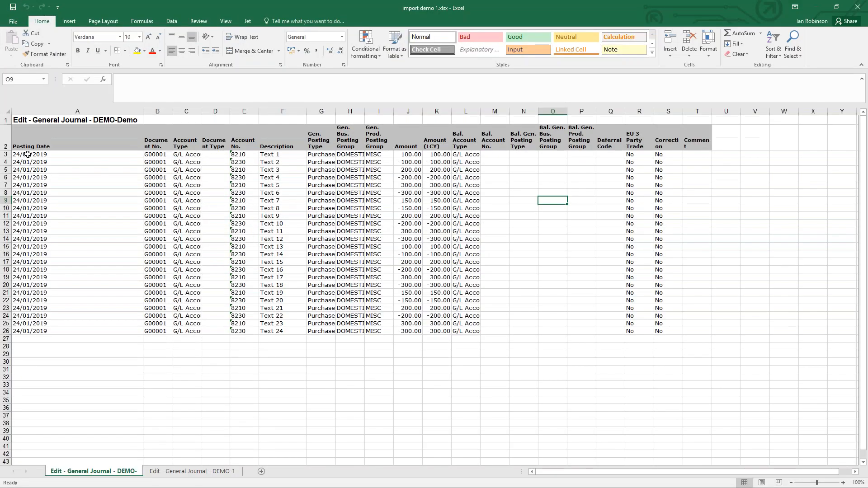
{"action": "left_click_drag", "start_coordinate": [53, 154], "coordinate": [664, 334]}
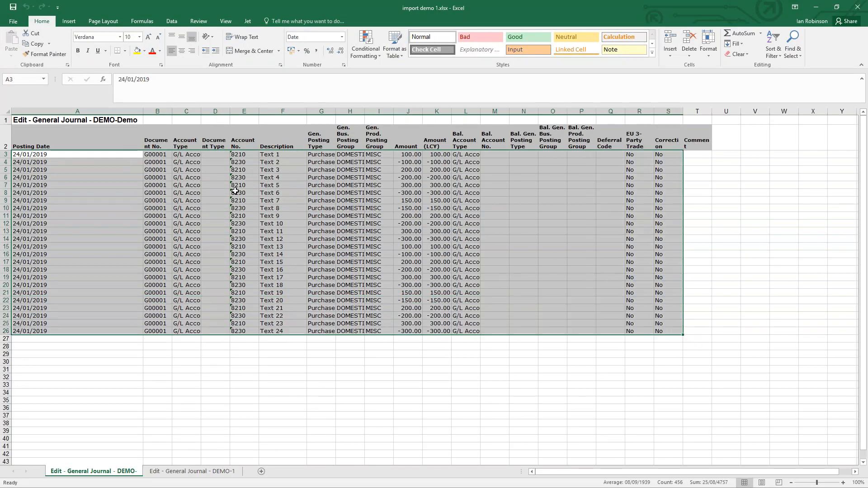
{"action": "right_click", "coordinate": [206, 191]}
{"action": "left_click", "coordinate": [239, 208]}
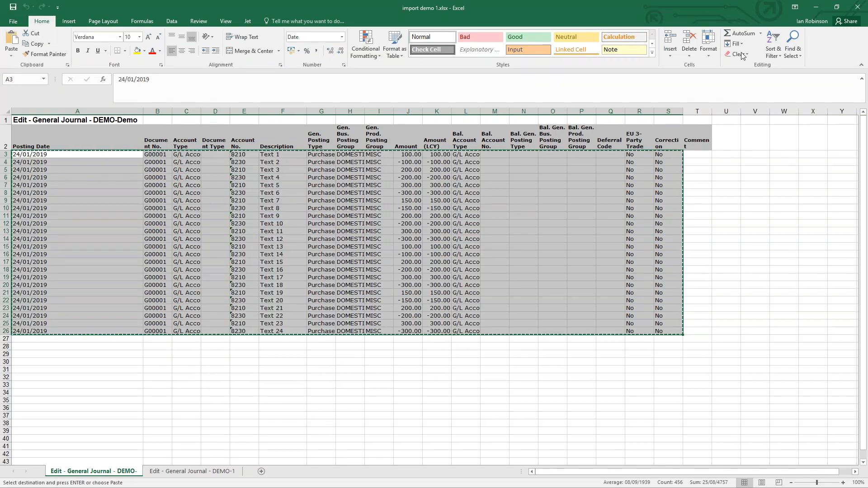
- Return to Dynamics NAV and paste the copied rows into the DEMO general journal batch
{"action": "left_click", "coordinate": [816, 10]}
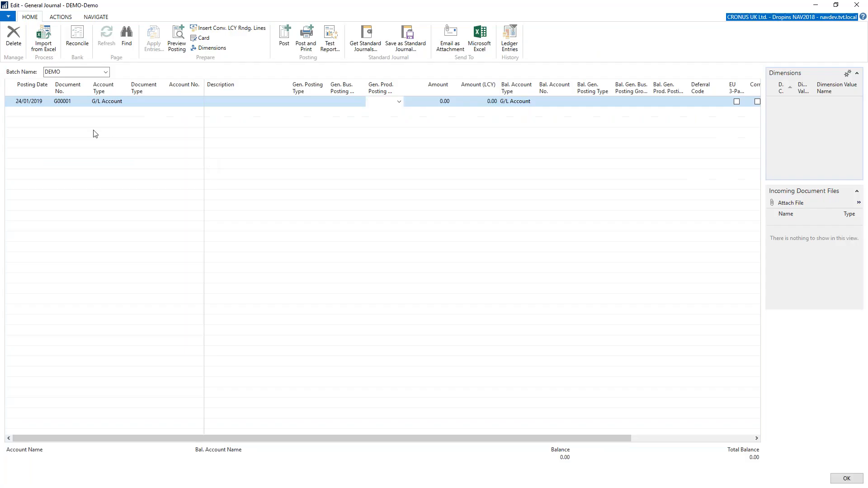
{"action": "right_click", "coordinate": [11, 103]}
{"action": "left_click", "coordinate": [38, 118]}
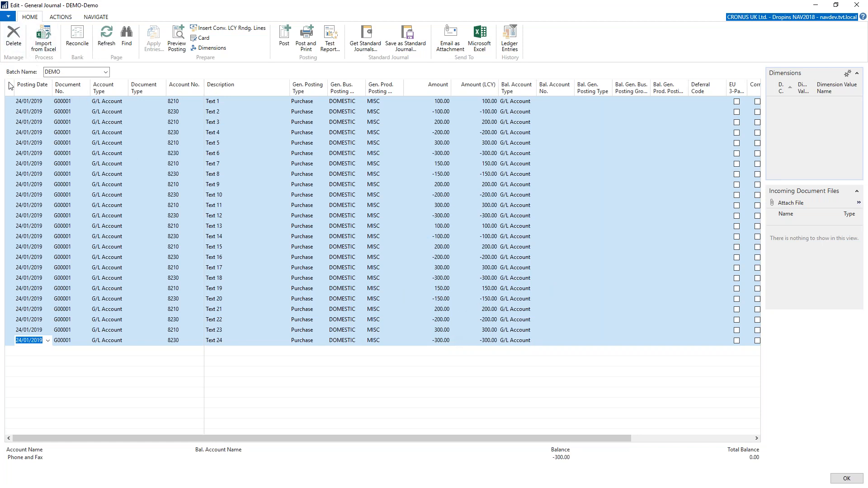
- Delete all the pasted lines from the DEMO journal batch
{"action": "left_click", "coordinate": [13, 38]}
{"action": "left_click", "coordinate": [432, 261]}
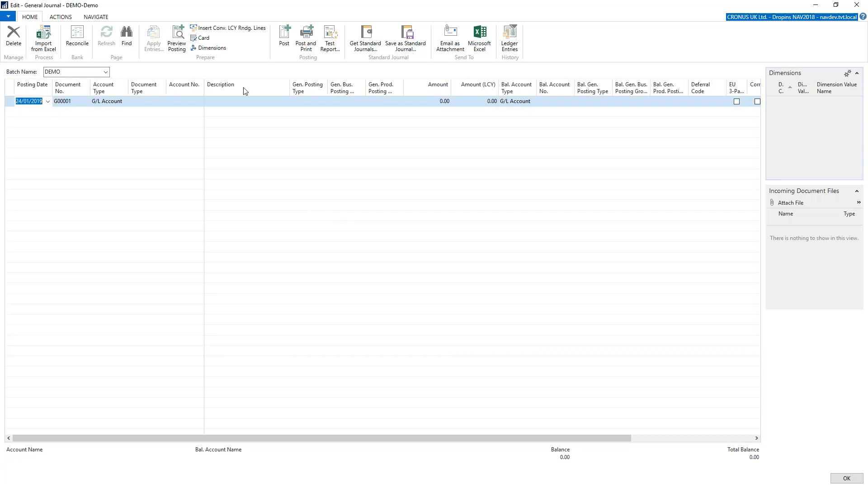
- Customise the general journal's columns by adding Area Code to the shown columns
{"action": "right_click", "coordinate": [263, 89]}
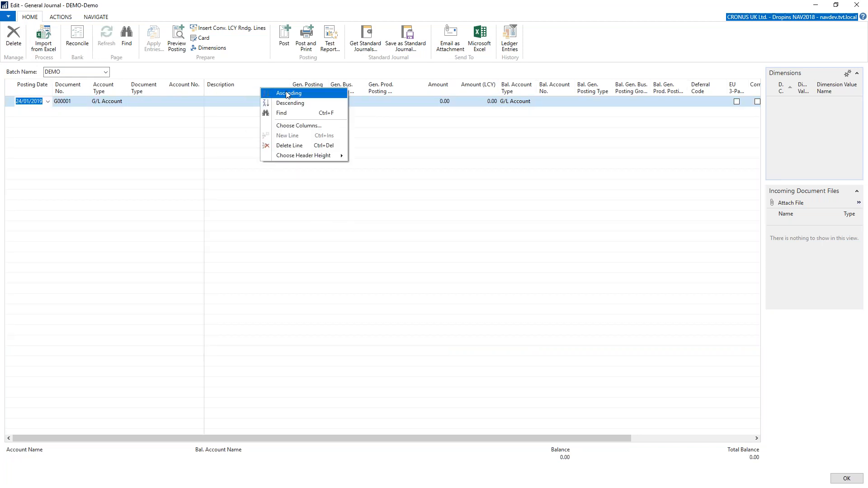
{"action": "left_click", "coordinate": [298, 125]}
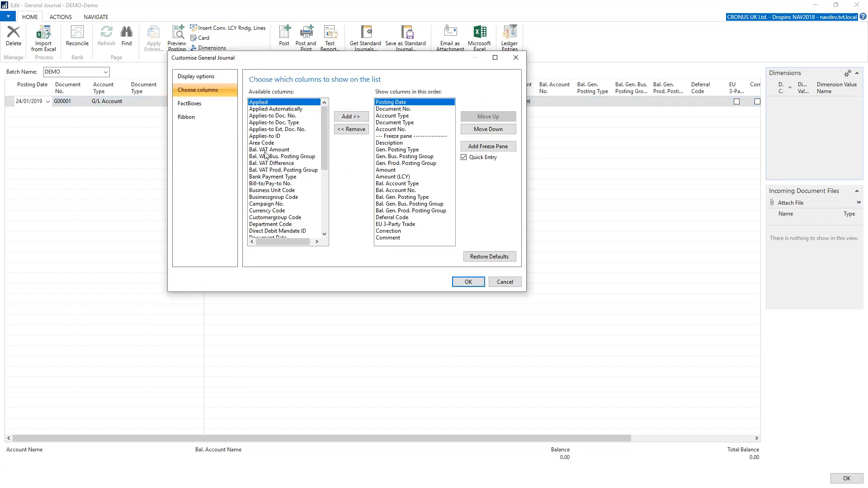
{"action": "left_click", "coordinate": [268, 144]}
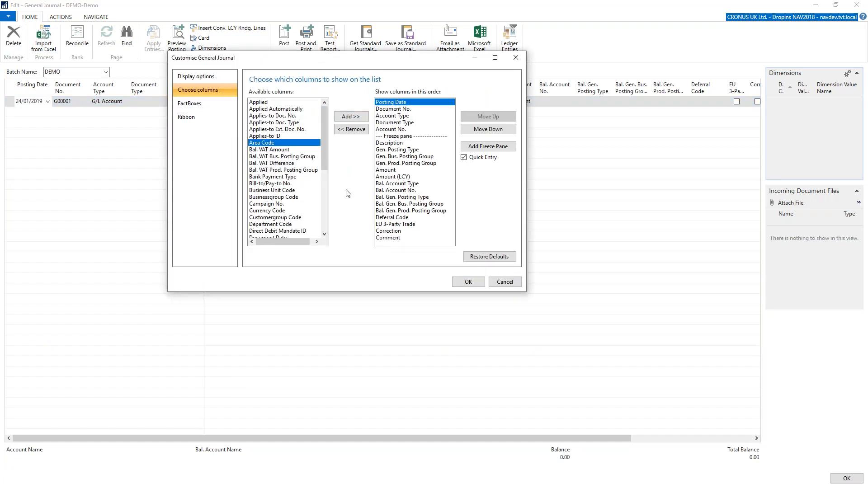
{"action": "left_click", "coordinate": [356, 117]}
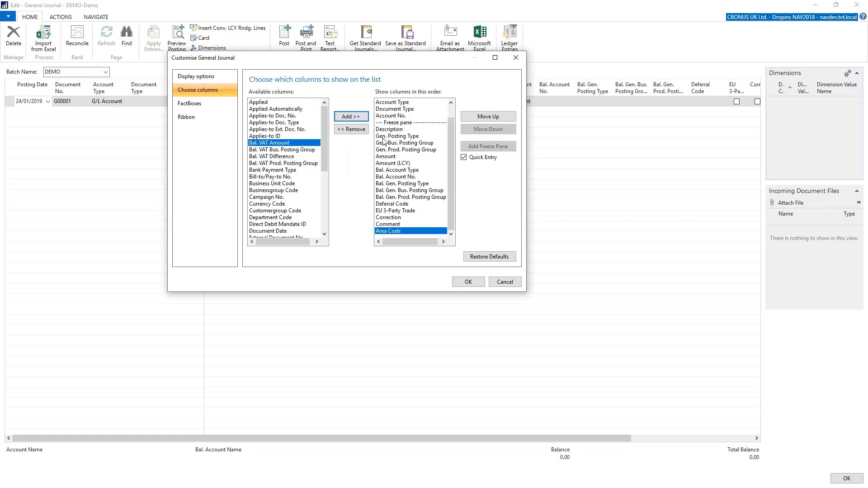
- Place the Area Code column directly before Description, after the freeze pane, and apply the layout
{"action": "left_click", "coordinate": [484, 117]}
{"action": "left_click", "coordinate": [485, 118]}
{"action": "left_click", "coordinate": [484, 117]}
{"action": "left_click", "coordinate": [485, 117]}
{"action": "left_click", "coordinate": [486, 117]}
{"action": "left_click", "coordinate": [486, 117]}
{"action": "left_click", "coordinate": [485, 116]}
{"action": "left_click", "coordinate": [484, 117]}
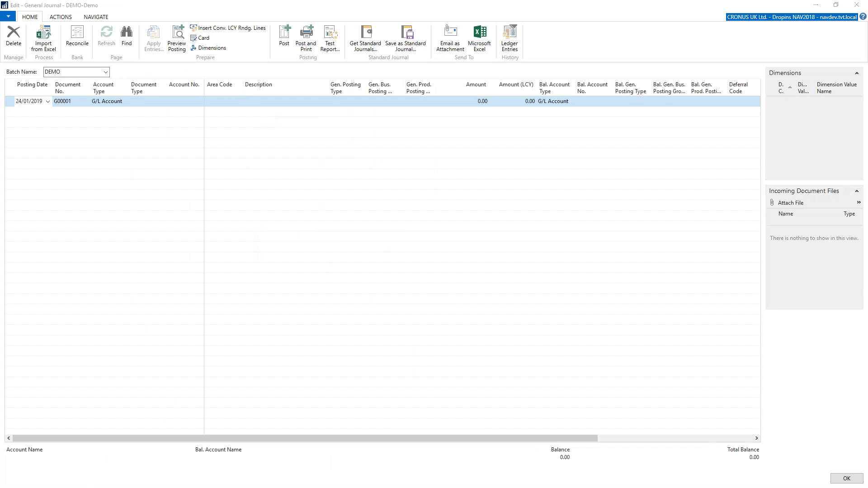
- Switch to the import demo 1.xlsx workbook in Excel and copy the selected journal rows again
{"action": "key", "text": "alt+Tab"}
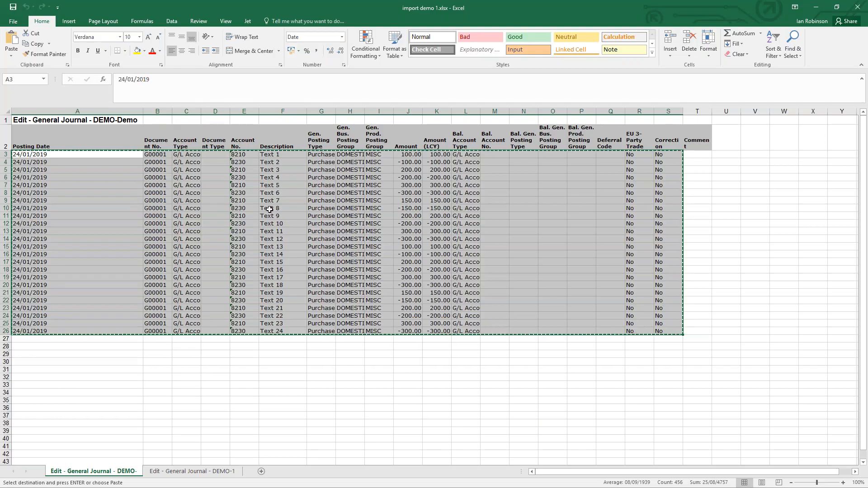
{"action": "right_click", "coordinate": [279, 180]}
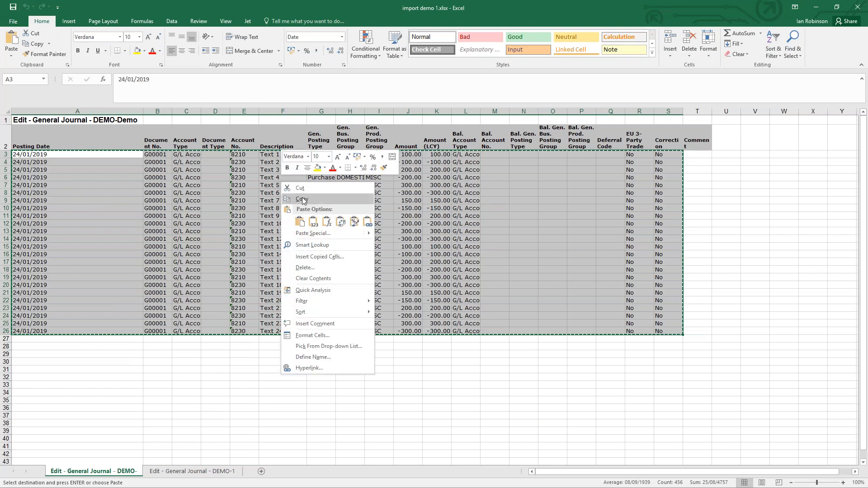
{"action": "left_click", "coordinate": [302, 200]}
- Return to Dynamics NAV and try to paste the copied rows into the rearranged journal
{"action": "left_click", "coordinate": [817, 7]}
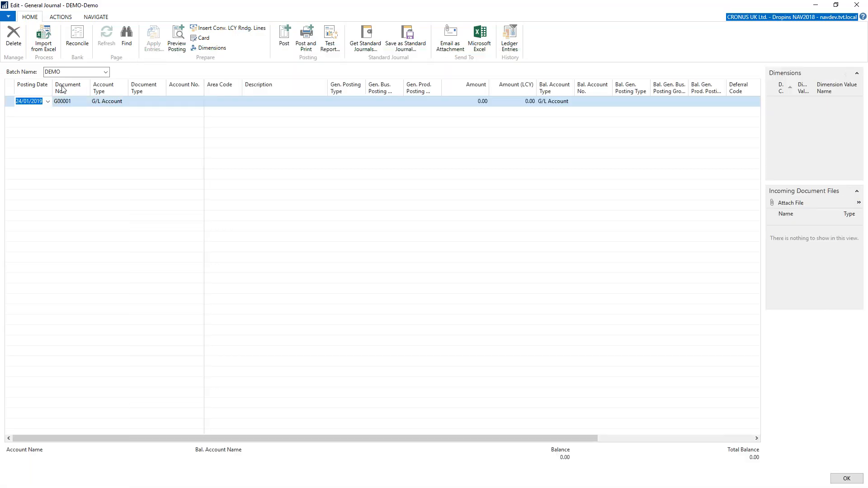
{"action": "left_click", "coordinate": [10, 101]}
{"action": "right_click", "coordinate": [10, 100]}
{"action": "left_click", "coordinate": [24, 115]}
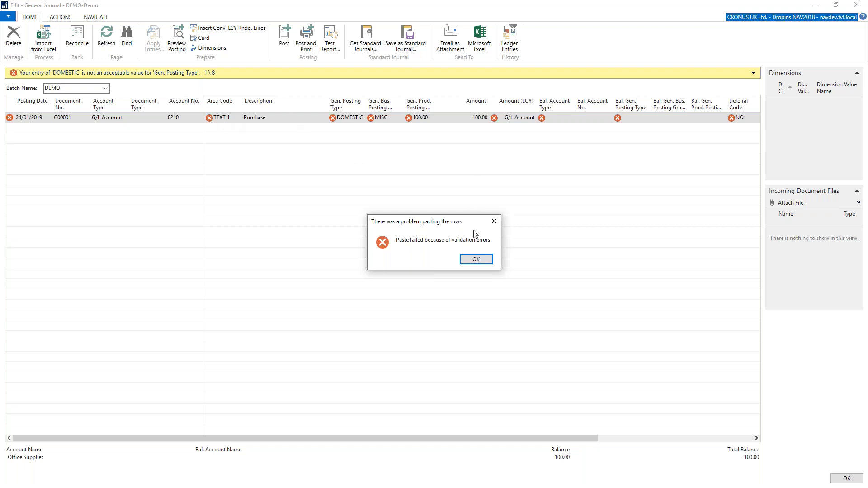
{"action": "left_click", "coordinate": [484, 261]}
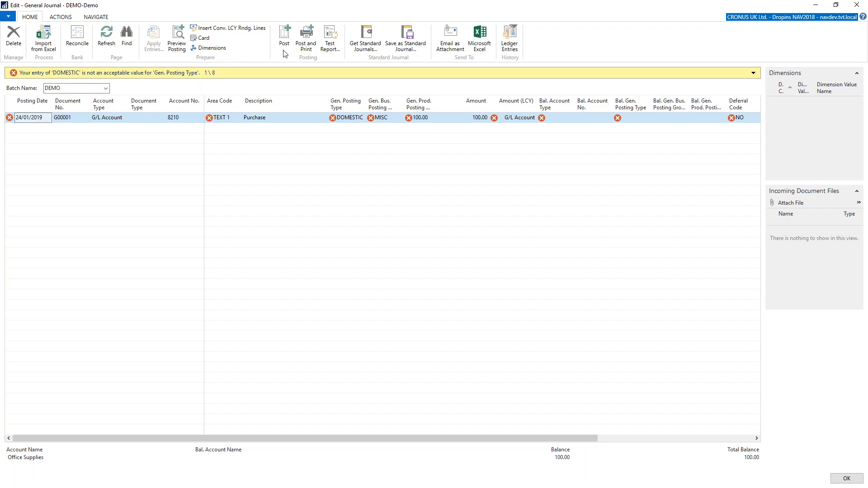
- Refresh the journal to discard the invalid entries and delete the remaining pasted line
{"action": "left_click", "coordinate": [116, 40]}
{"action": "left_click", "coordinate": [469, 261]}
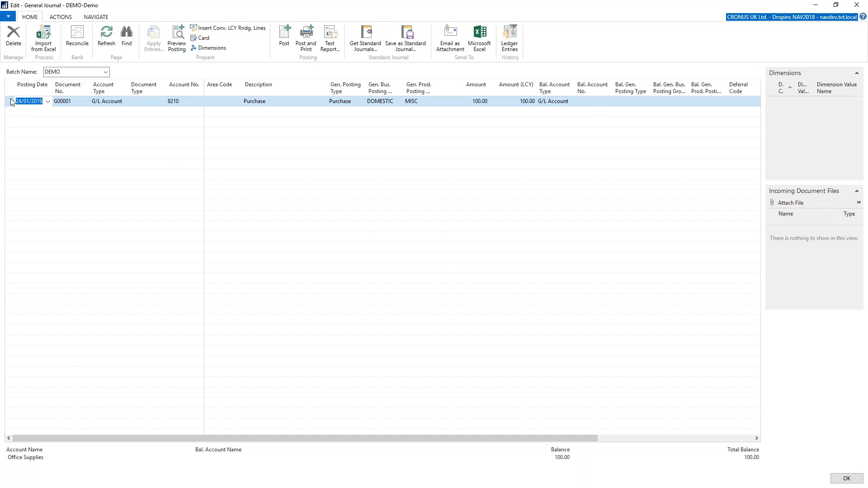
{"action": "left_click", "coordinate": [12, 102]}
{"action": "left_click", "coordinate": [14, 37]}
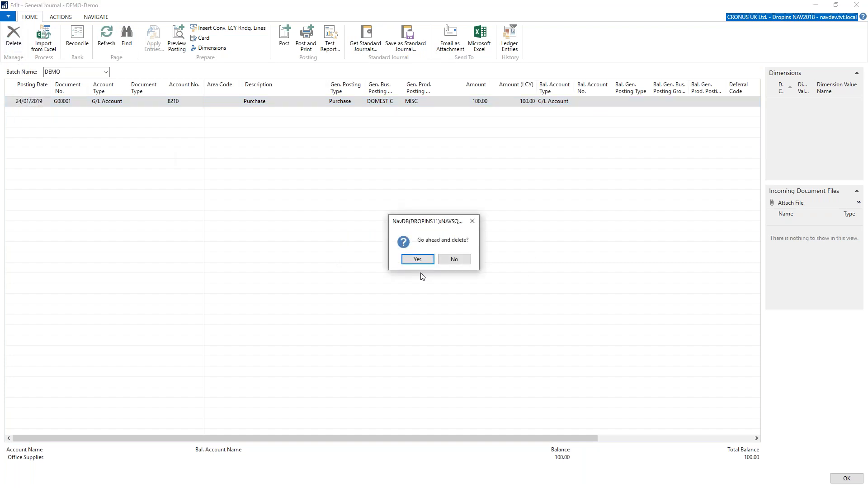
{"action": "left_click", "coordinate": [417, 259]}
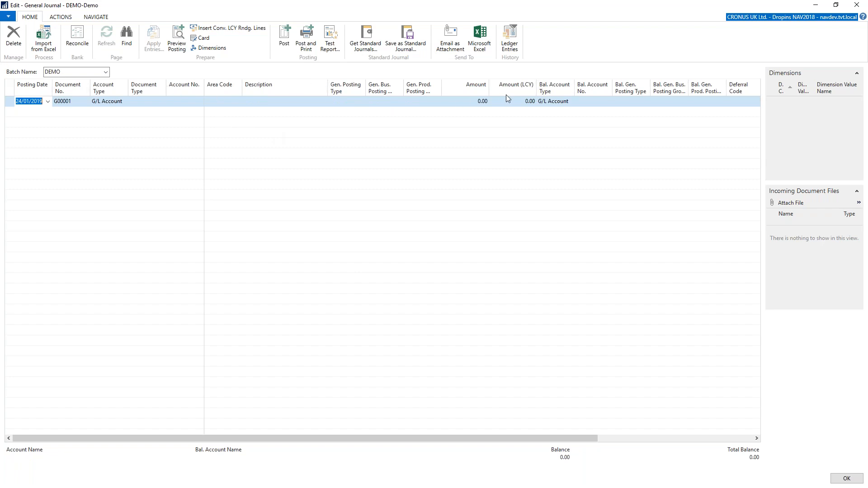
- Start an Excel import for the DEMO journal batch and choose import demo.xlsx with Sheet1 as the source
{"action": "mouse_move", "coordinate": [506, 94]}
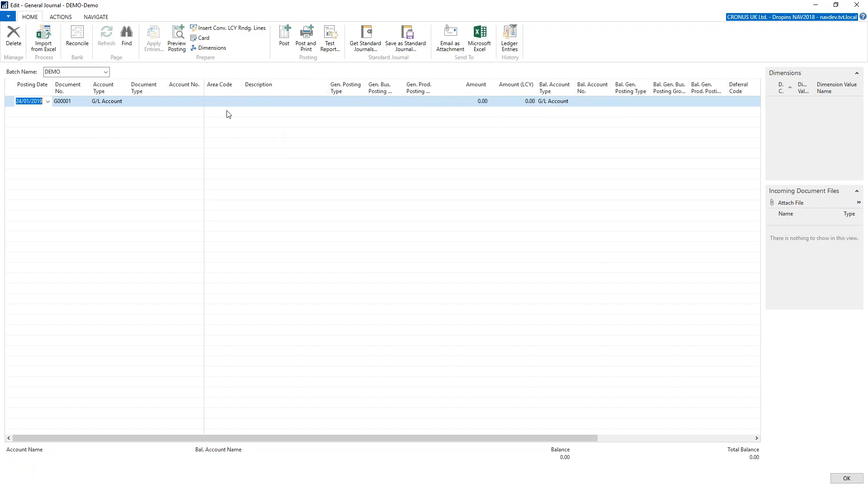
{"action": "left_click", "coordinate": [43, 44]}
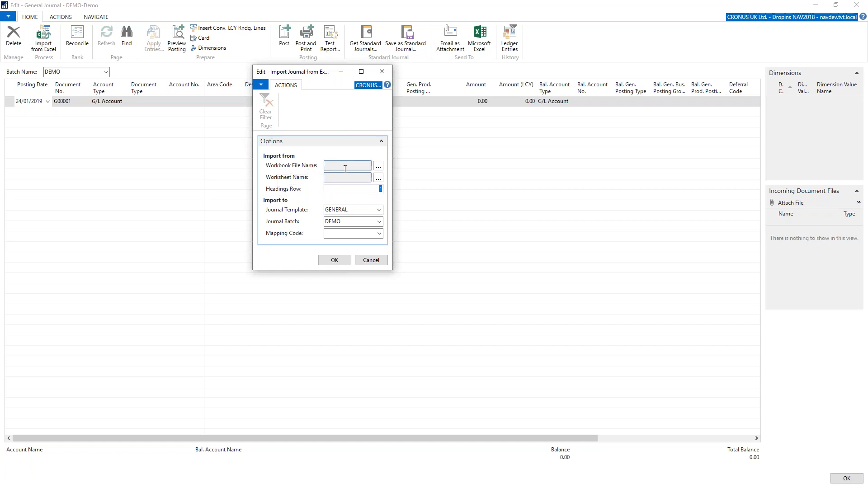
{"action": "left_click", "coordinate": [378, 166]}
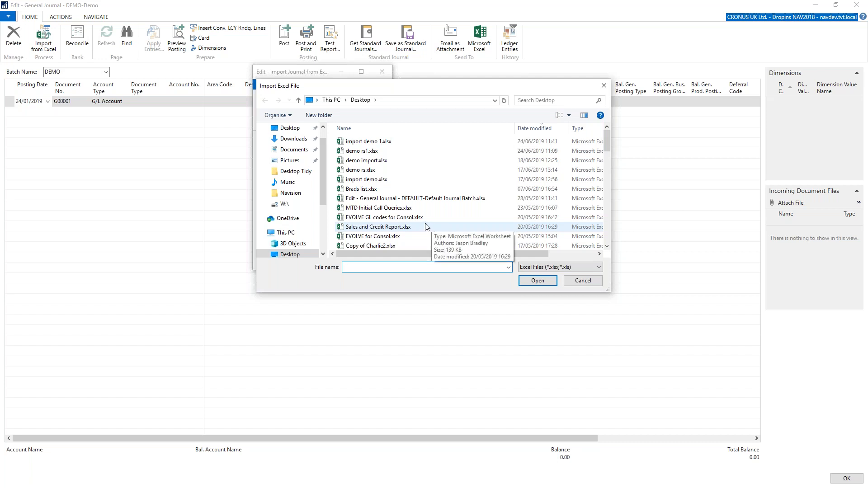
{"action": "left_click", "coordinate": [366, 180]}
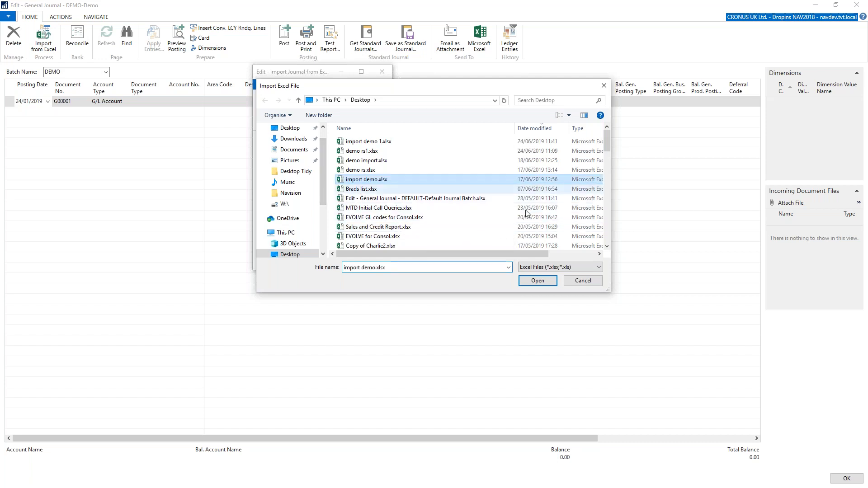
{"action": "left_click", "coordinate": [537, 280]}
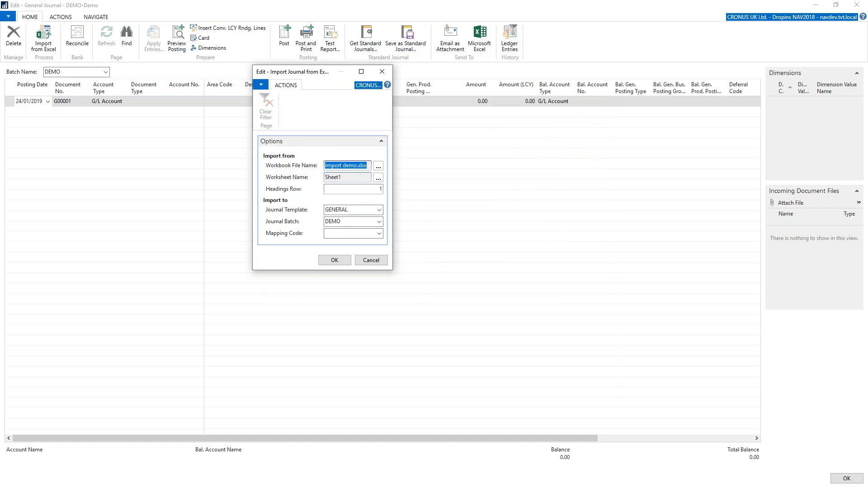
{"action": "left_click", "coordinate": [344, 178]}
{"action": "left_click", "coordinate": [371, 190]}
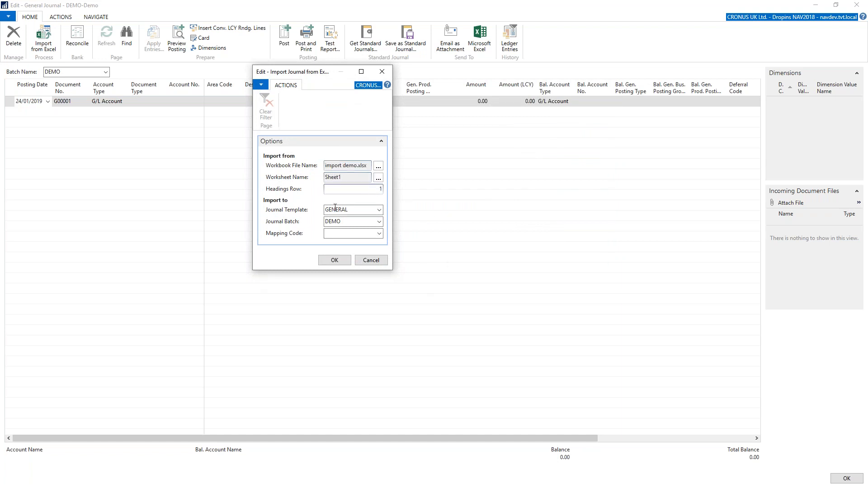
- Run the journal import with mapping code DEMO IMP and accept automatic matching of the new columns to fields
{"action": "left_click", "coordinate": [344, 212]}
{"action": "left_click", "coordinate": [374, 234]}
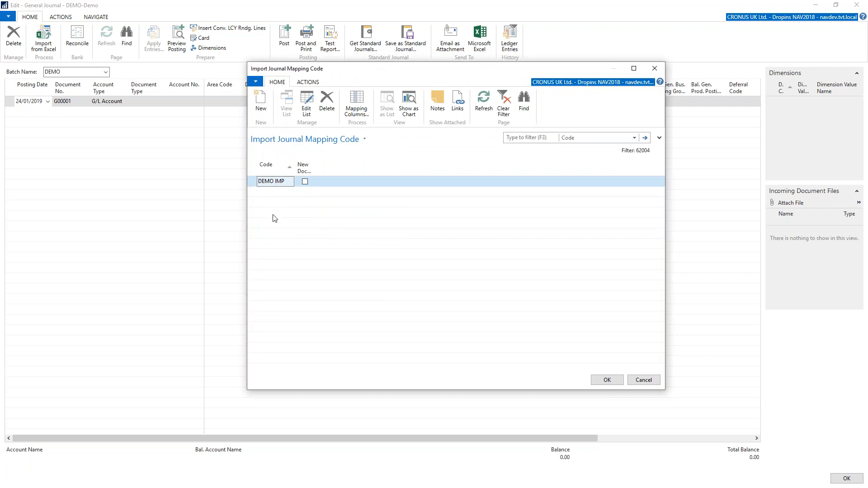
{"action": "left_click", "coordinate": [607, 380]}
{"action": "left_click", "coordinate": [344, 264]}
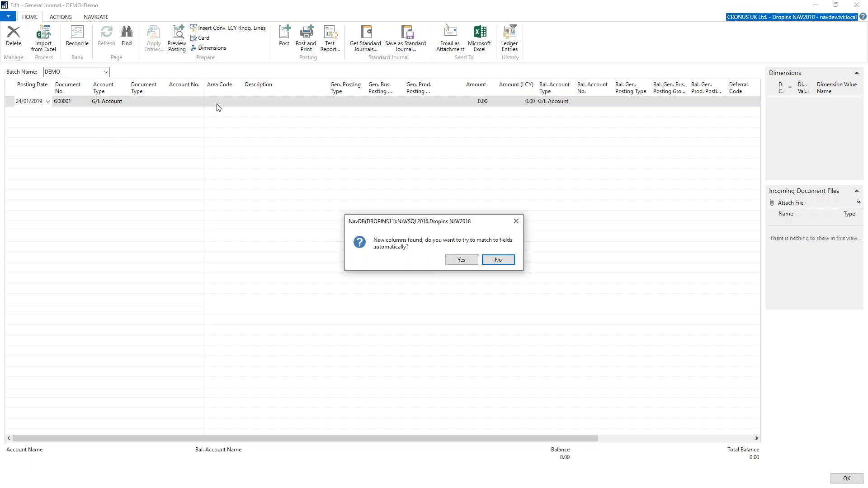
{"action": "left_click", "coordinate": [459, 260]}
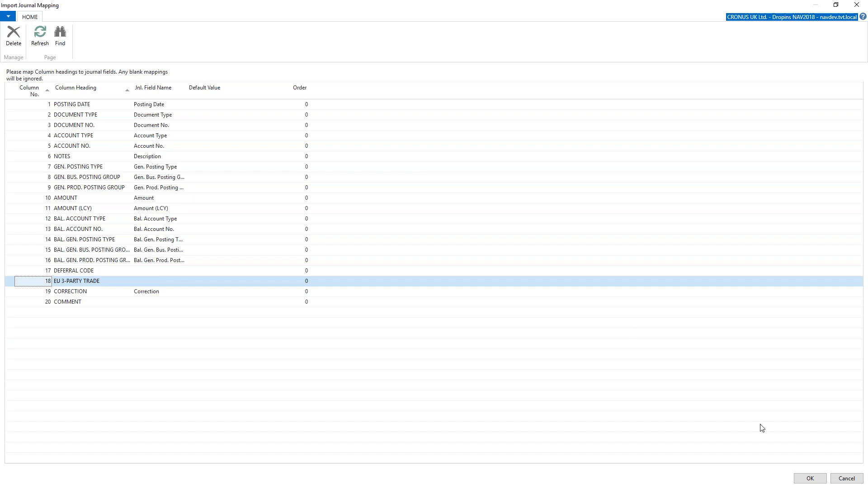
- Accept the column mapping and the error-value check, and create the imported lines in the DEMO journal
{"action": "left_click", "coordinate": [805, 474]}
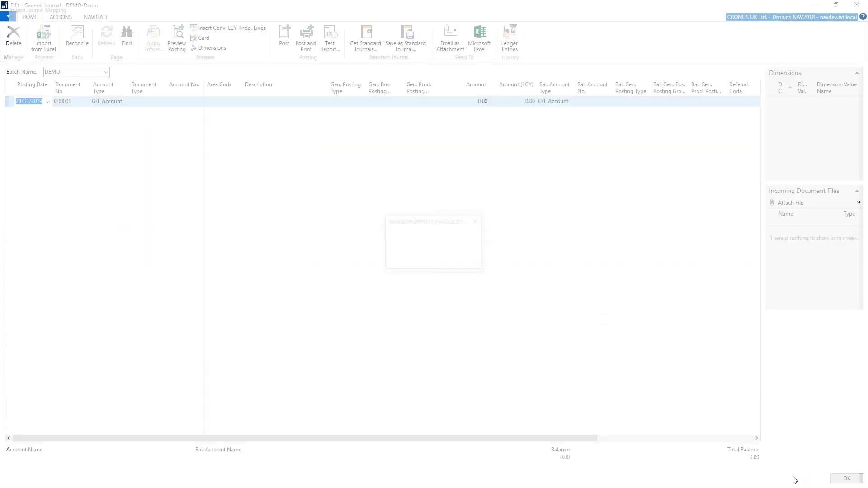
{"action": "left_click", "coordinate": [421, 259]}
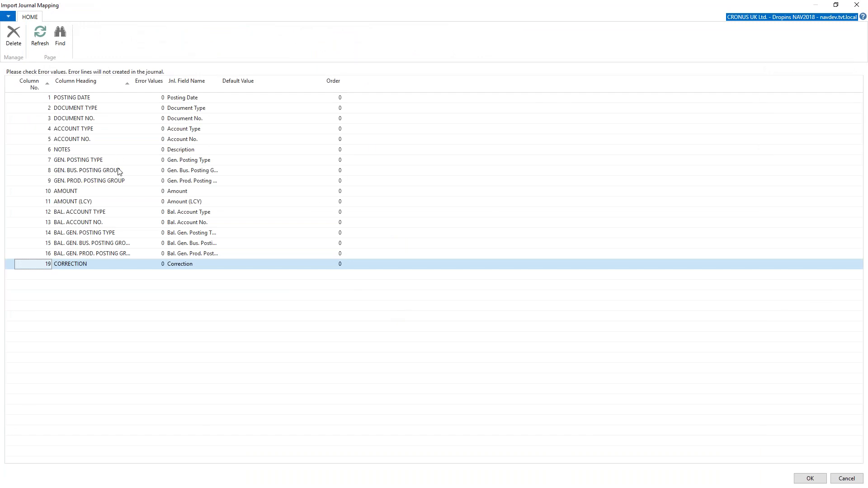
{"action": "left_click", "coordinate": [808, 477]}
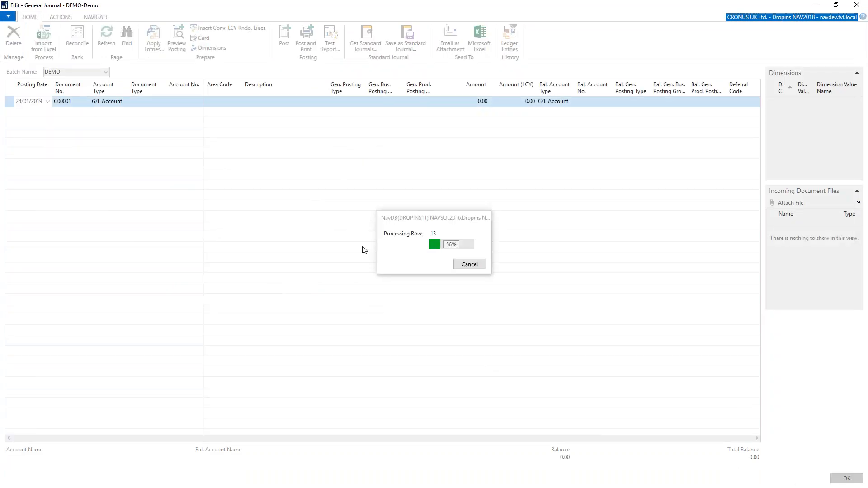
{"action": "left_click", "coordinate": [452, 260]}
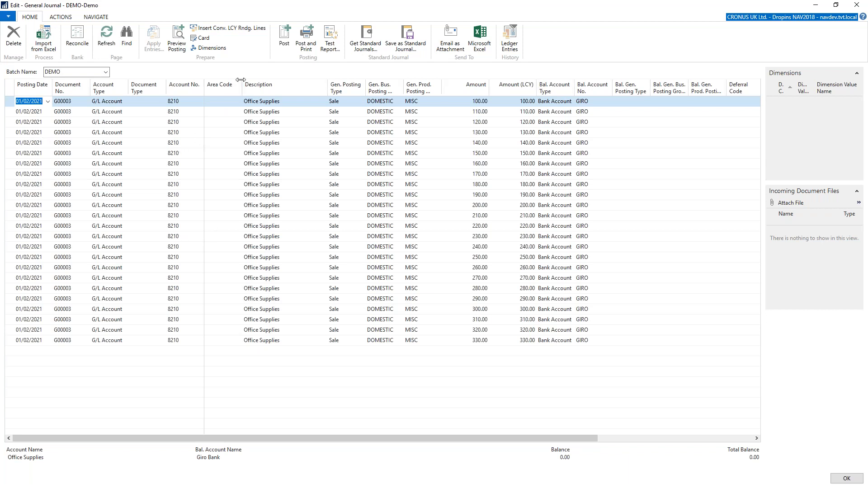
- Switch to Dynamics 365 Business Central, open General Journals to examine its page actions for Excel, and return to the home page
{"action": "mouse_move", "coordinate": [519, 93]}
{"action": "key", "text": "alt+Tab"}
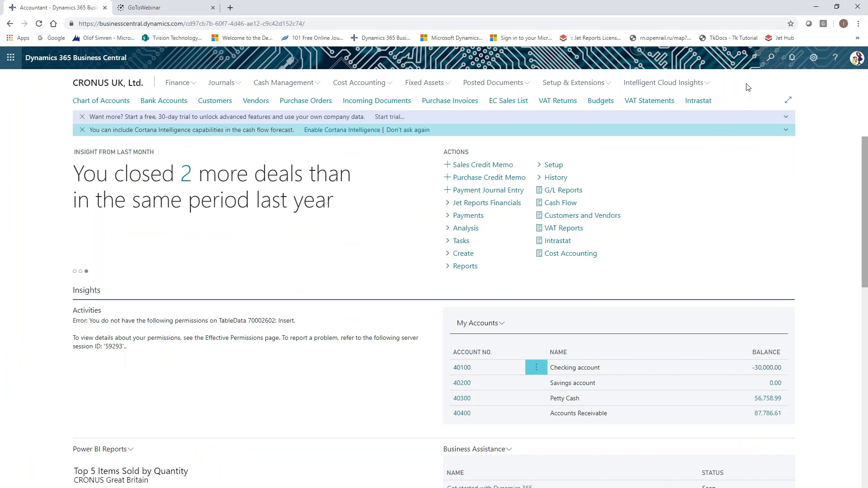
{"action": "key", "text": "alt+q"}
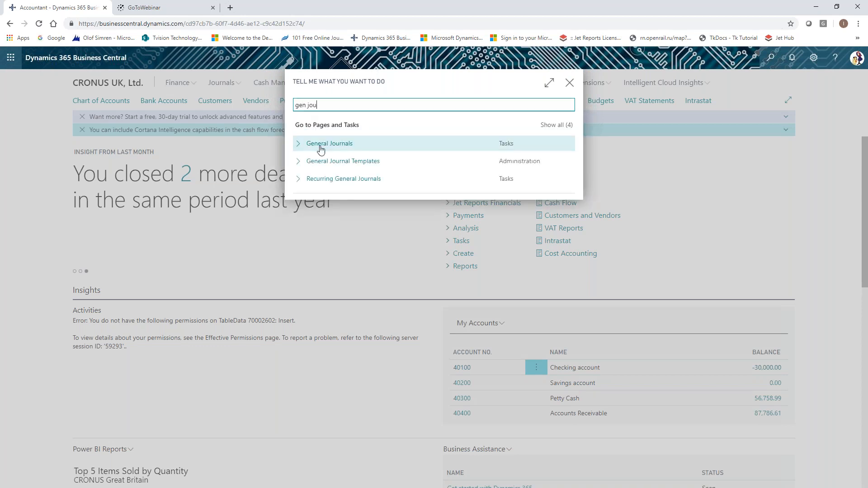
{"action": "key", "text": "Return"}
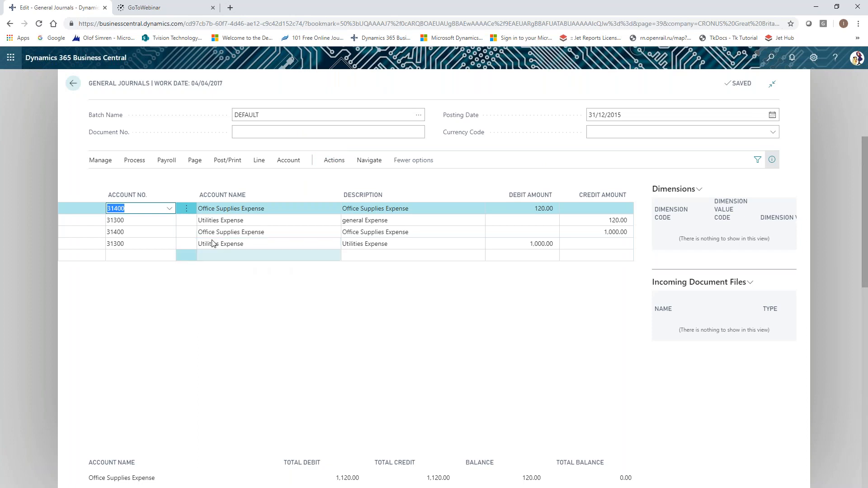
{"action": "left_click", "coordinate": [194, 161]}
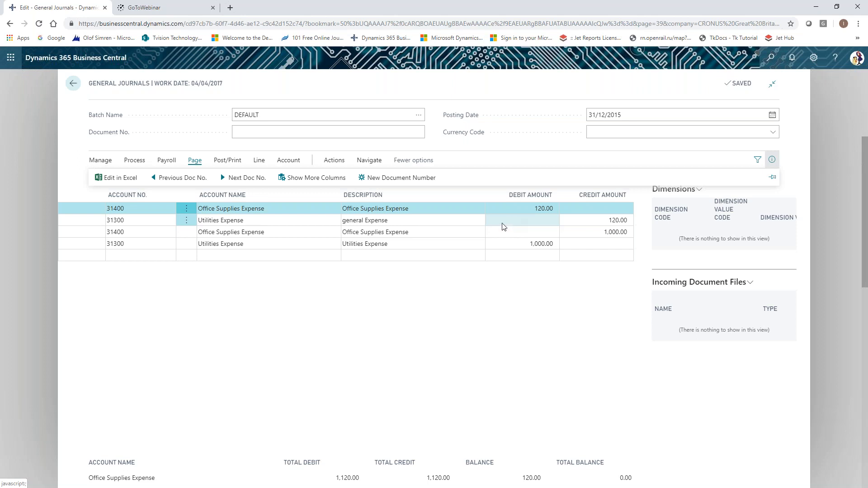
{"action": "left_click", "coordinate": [73, 83]}
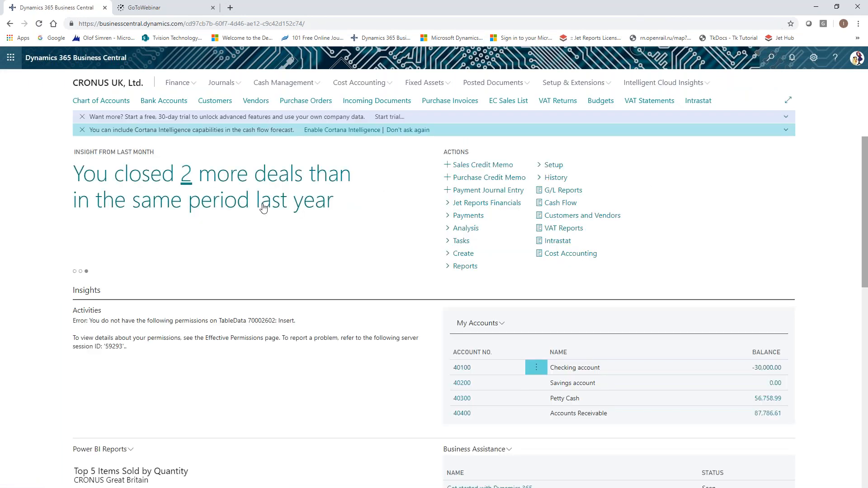
- Find and open the Customers list and export it with Edit in Excel
{"action": "left_click", "coordinate": [768, 60]}
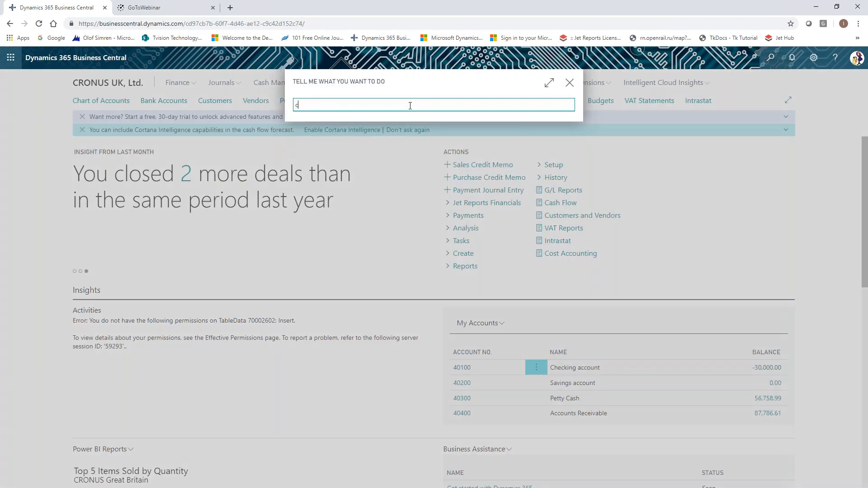
{"action": "type", "text": "custome"}
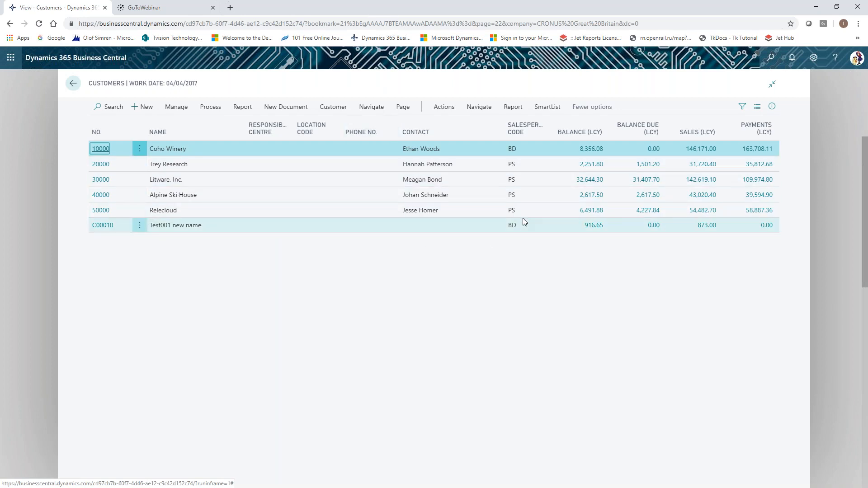
{"action": "left_click", "coordinate": [403, 108]}
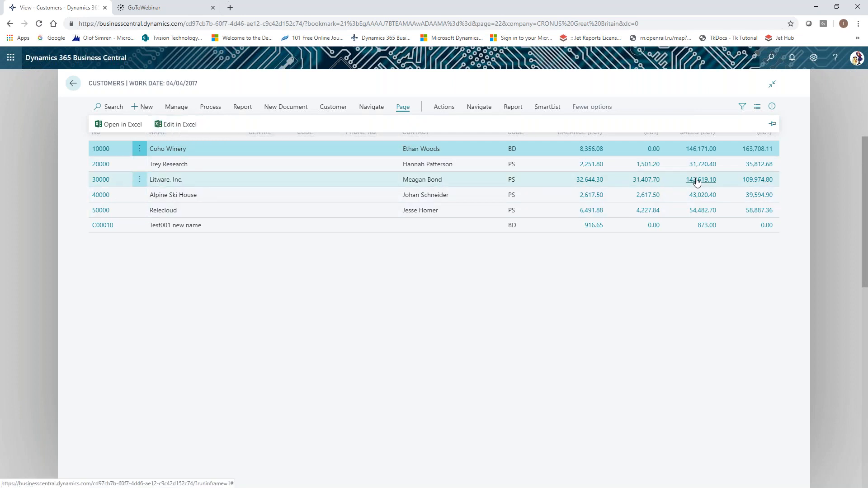
{"action": "left_click", "coordinate": [175, 124]}
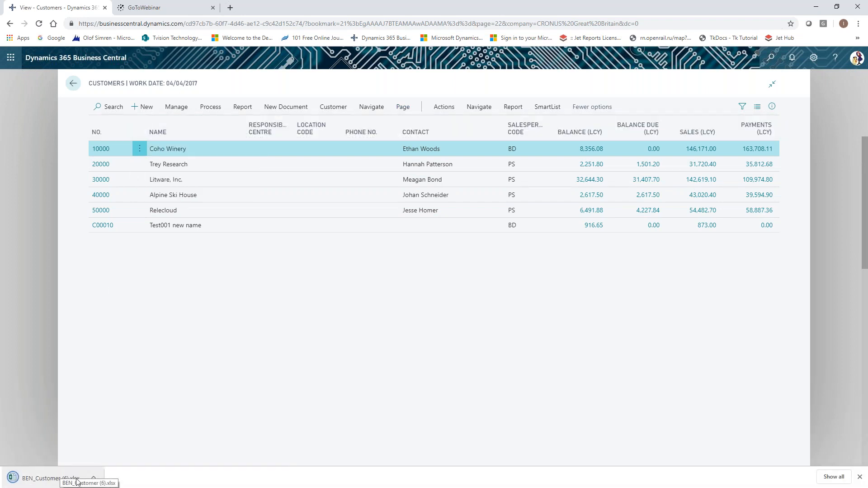
- Open the downloaded BEN_Customer (6).xlsx in Excel and enable editing so the add-in loads the customer data
{"action": "left_click", "coordinate": [93, 478]}
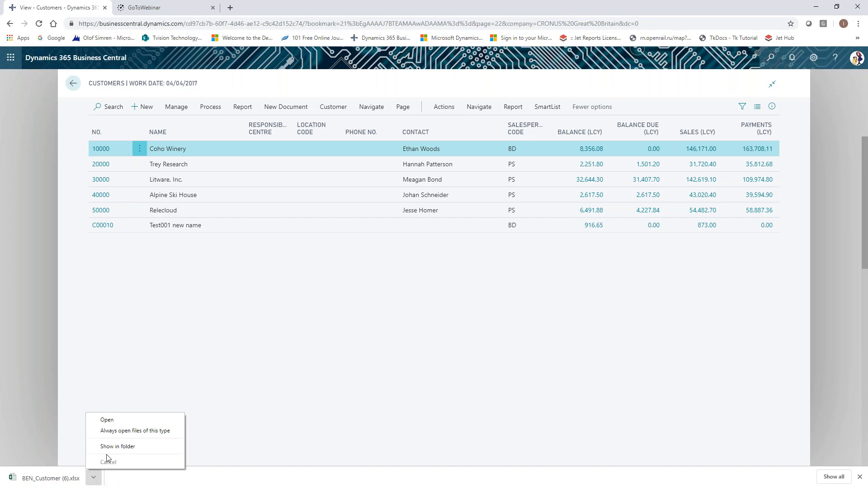
{"action": "left_click", "coordinate": [109, 420]}
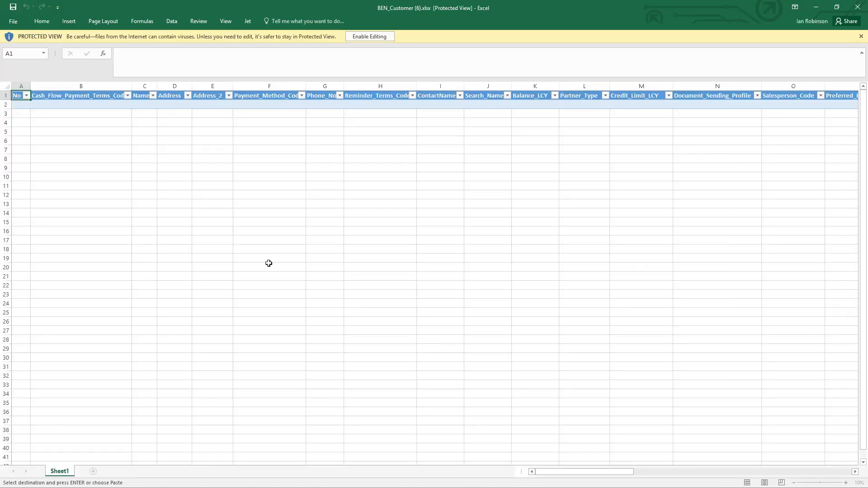
{"action": "left_click", "coordinate": [373, 37]}
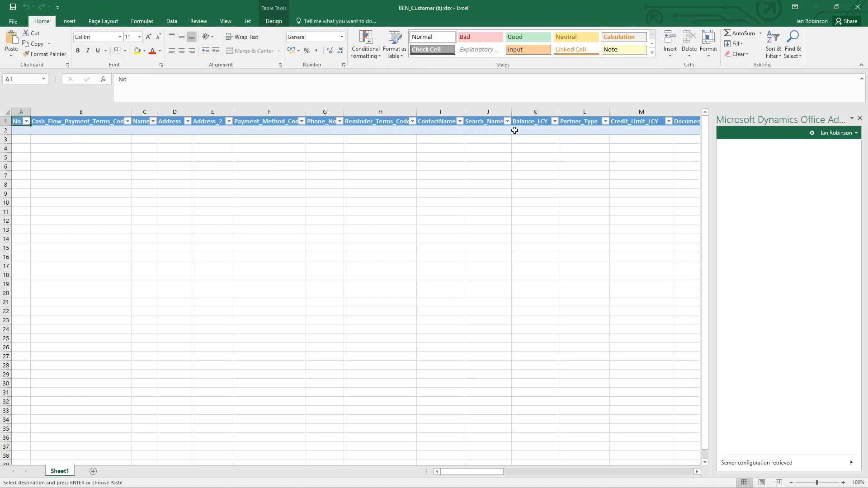
{"action": "left_click_drag", "start_coordinate": [475, 475], "coordinate": [443, 473]}
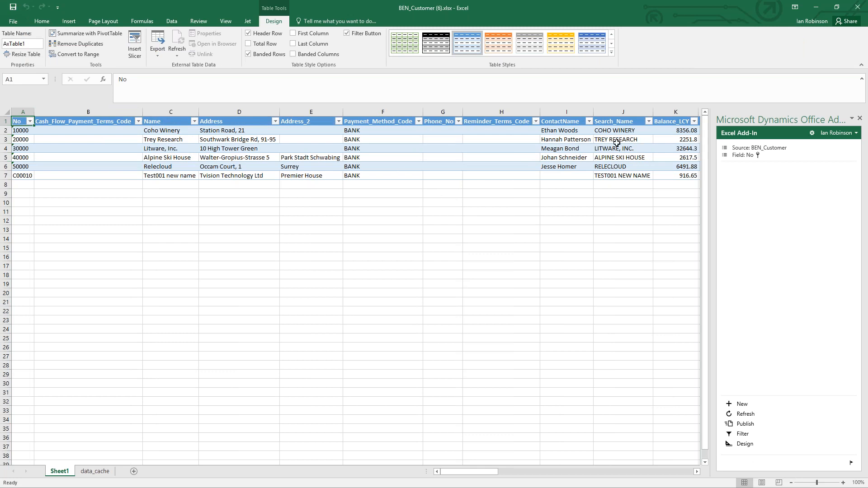
- Set the Salesperson_Code to AH for the customers Coho Winery and Test001 new name
{"action": "left_click_drag", "start_coordinate": [460, 472], "coordinate": [487, 479]}
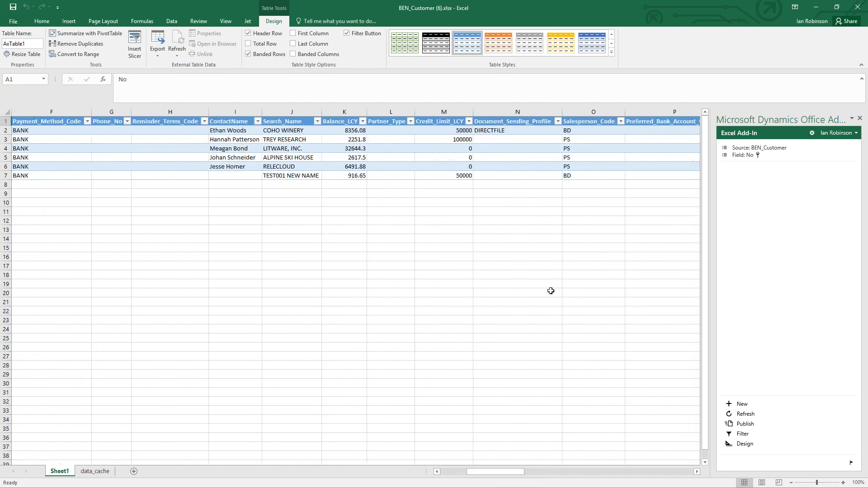
{"action": "left_click", "coordinate": [576, 131]}
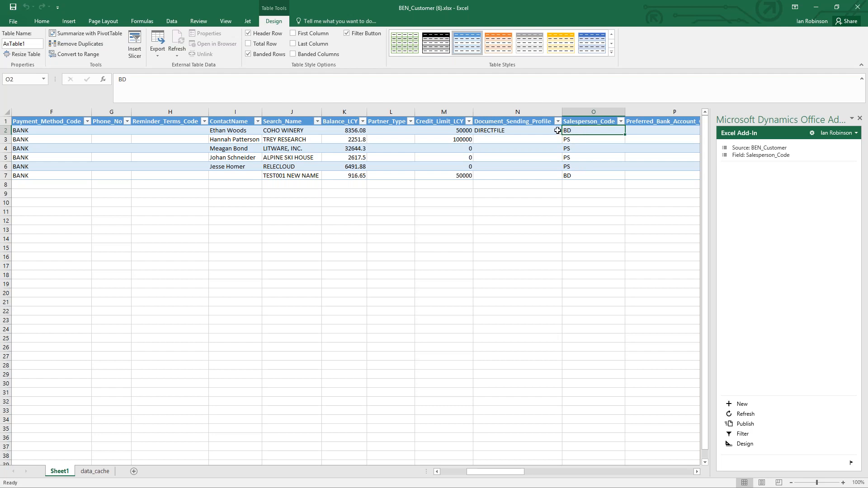
{"action": "type", "text": "AH"}
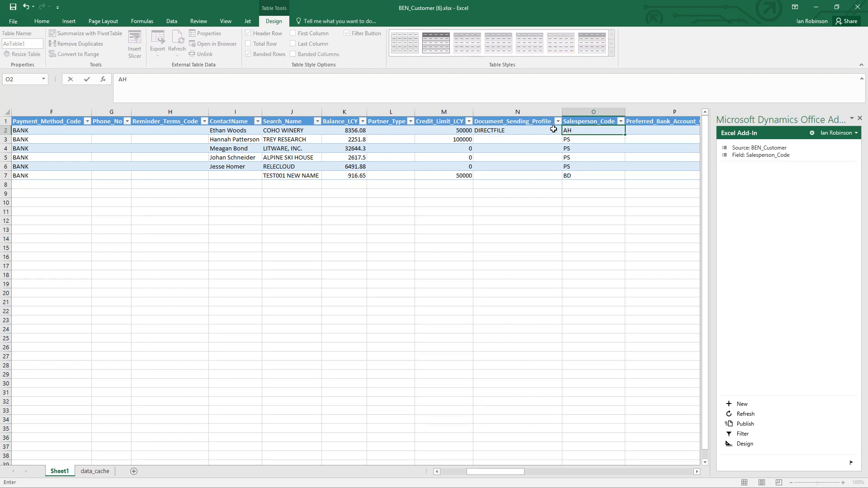
{"action": "key", "text": "Return"}
{"action": "key", "text": "Down"}
{"action": "key", "text": "Down"}
{"action": "key", "text": "Down"}
{"action": "key", "text": "Down"}
{"action": "type", "text": "AH"}
{"action": "key", "text": "Up"}
{"action": "key", "text": "Up"}
{"action": "key", "text": "Up"}
{"action": "key", "text": "Up"}
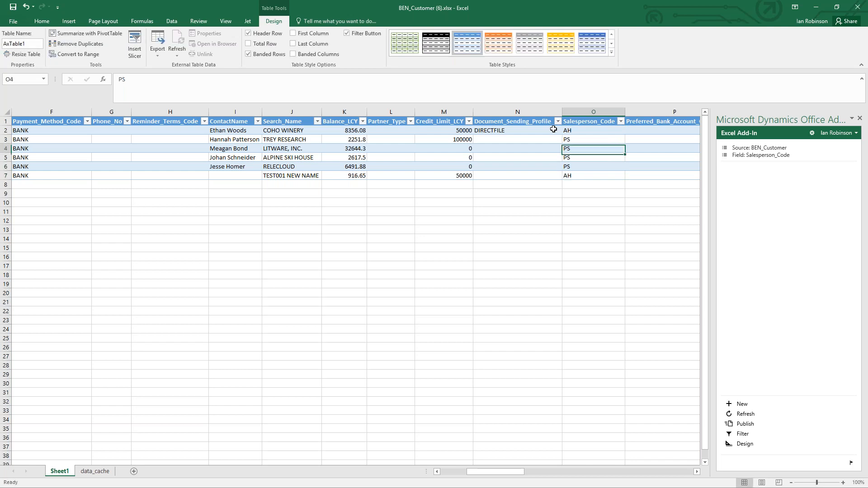
- Set the Credit_Limit_LCY of the customer Trey Research to 500000
{"action": "key", "text": "Left"}
{"action": "key", "text": "Left"}
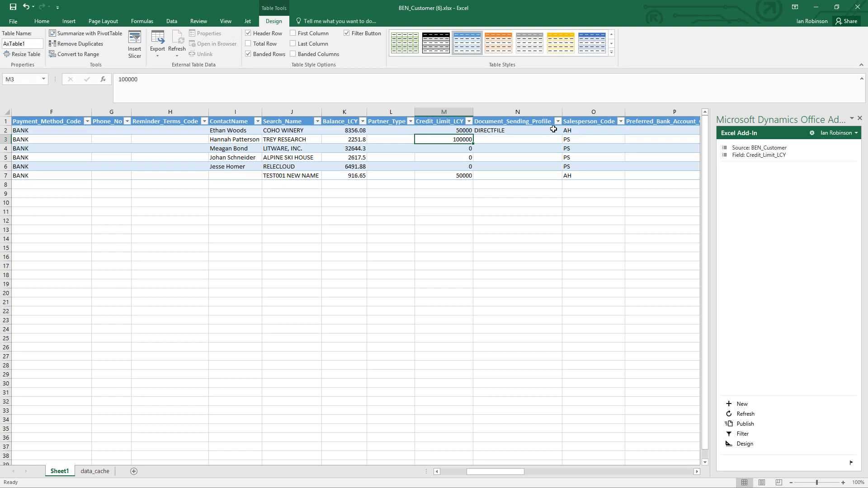
{"action": "type", "text": "50000"}
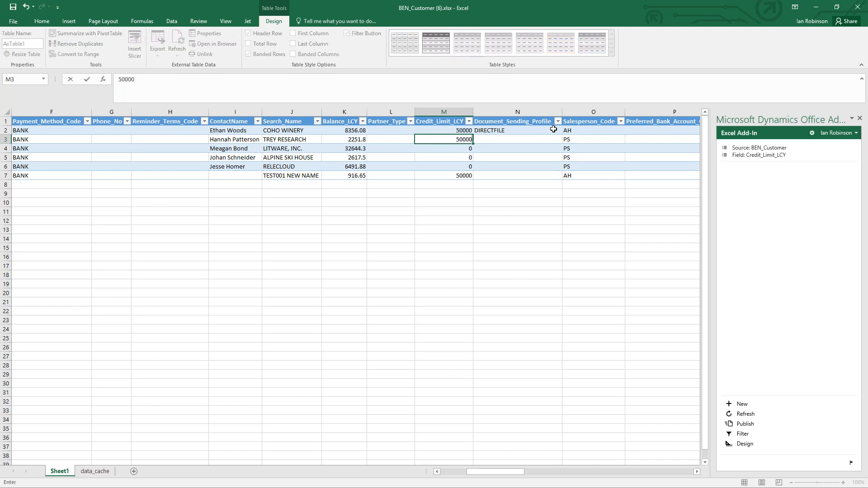
{"action": "key", "text": "Return"}
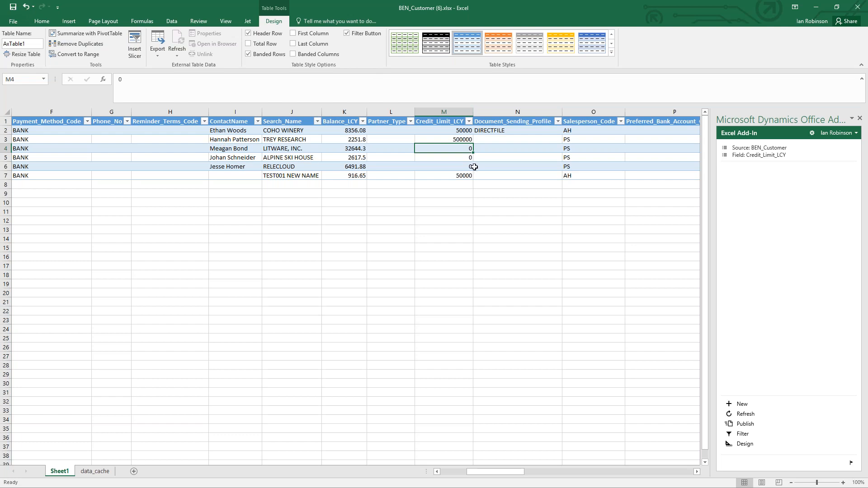
- Publish the edited customer data from the Excel add-in to Business Central
{"action": "left_click", "coordinate": [44, 184]}
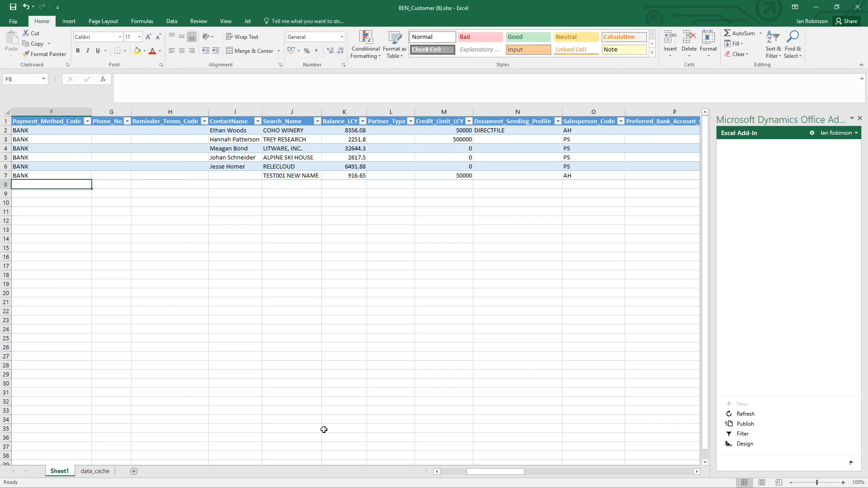
{"action": "left_click_drag", "start_coordinate": [477, 470], "coordinate": [452, 471]}
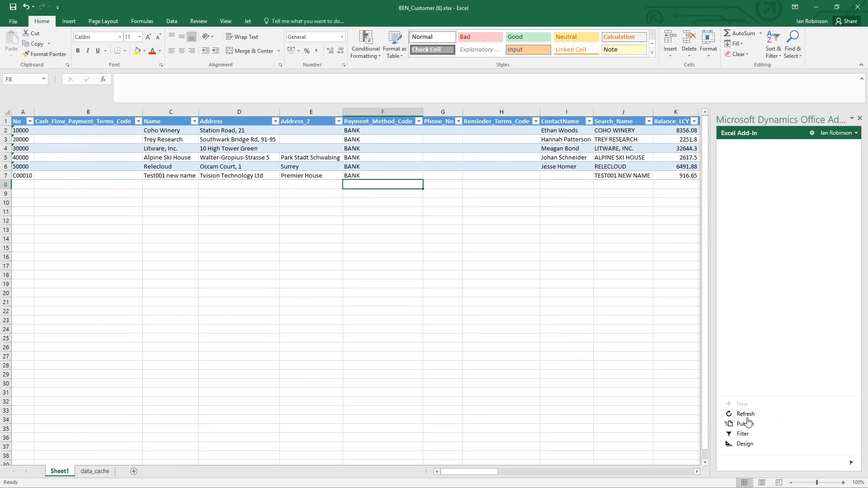
{"action": "left_click", "coordinate": [747, 425]}
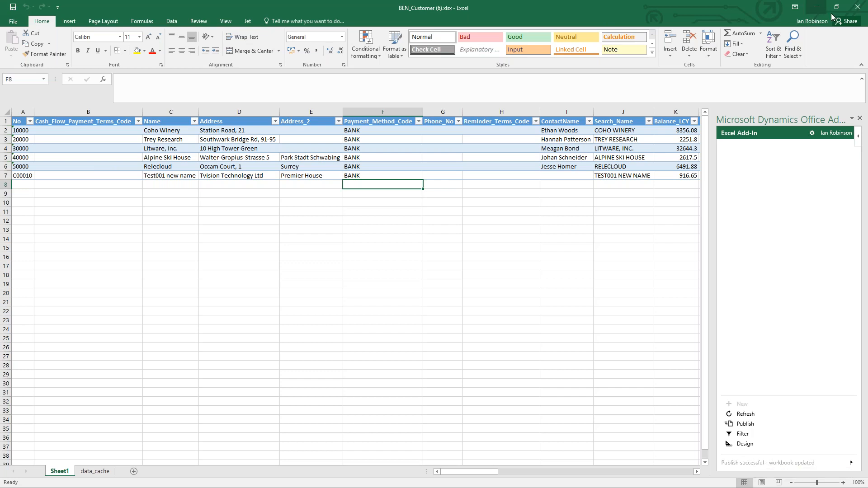
- Return to Business Central, reopen the Customers list and check the salesperson codes there and on the Coho Winery card
{"action": "left_click", "coordinate": [816, 7]}
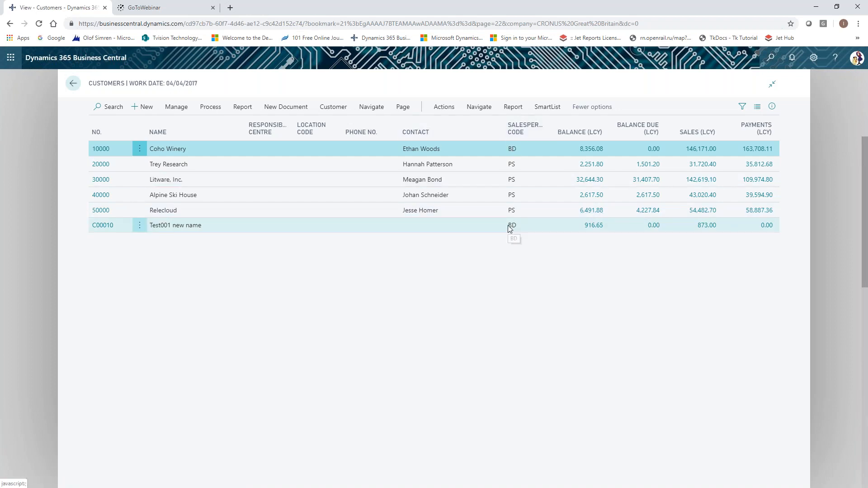
{"action": "left_click", "coordinate": [74, 84]}
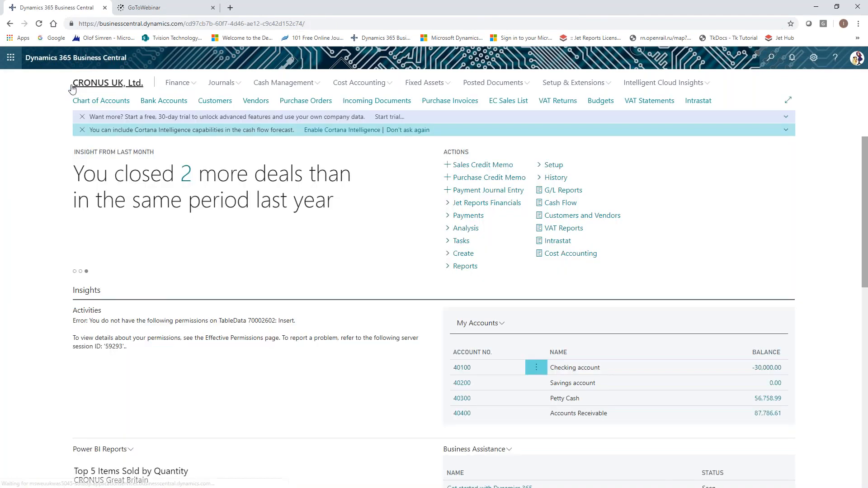
{"action": "left_click", "coordinate": [771, 59]}
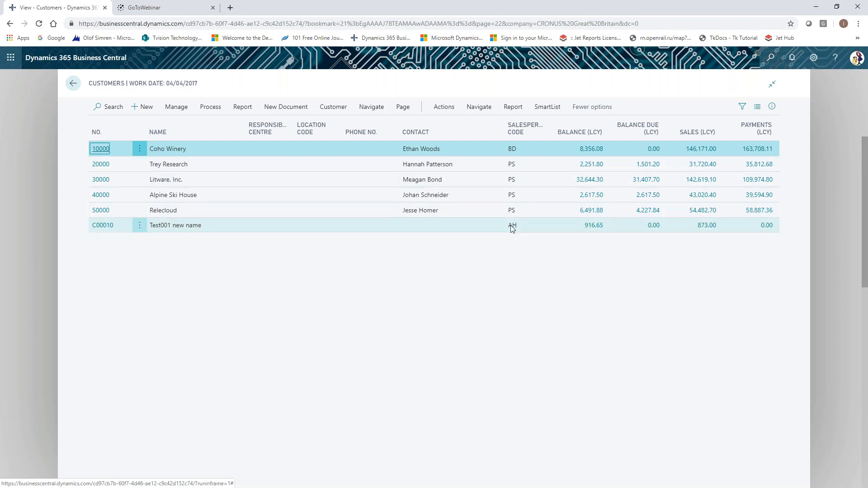
{"action": "left_click", "coordinate": [101, 150]}
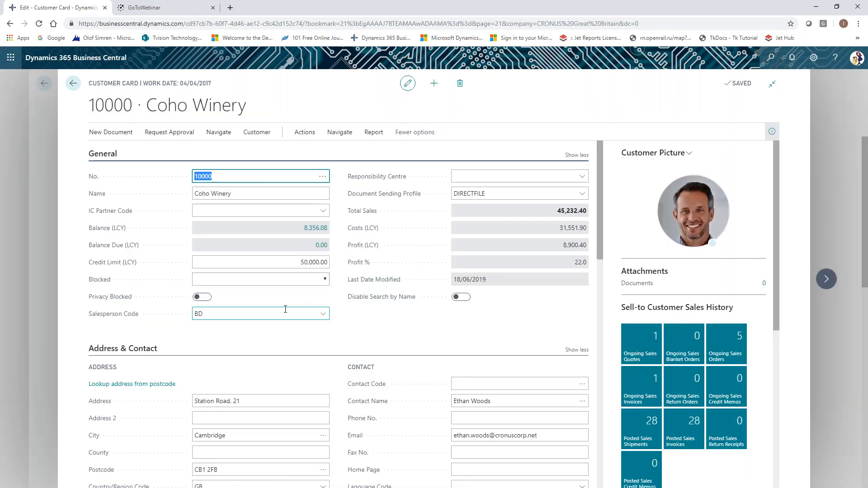
{"action": "left_click", "coordinate": [73, 83]}
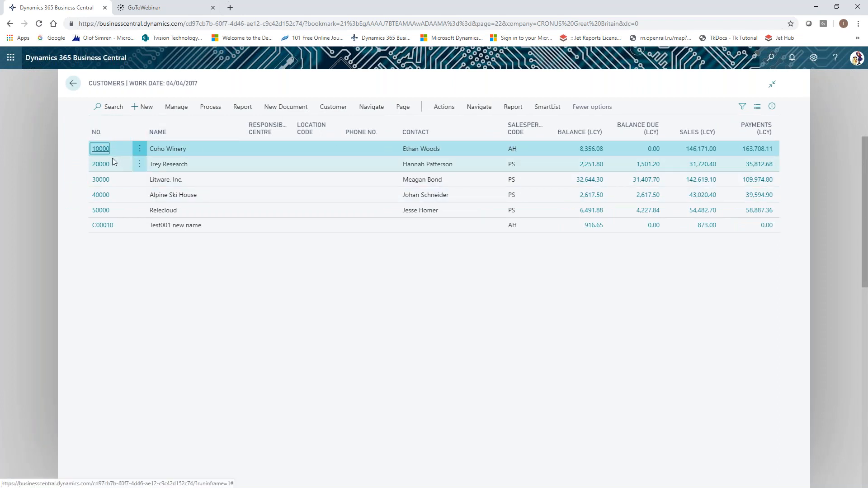
- Check the credit limit on the Trey Research customer card, close the card and return to the home page
{"action": "left_click", "coordinate": [103, 165]}
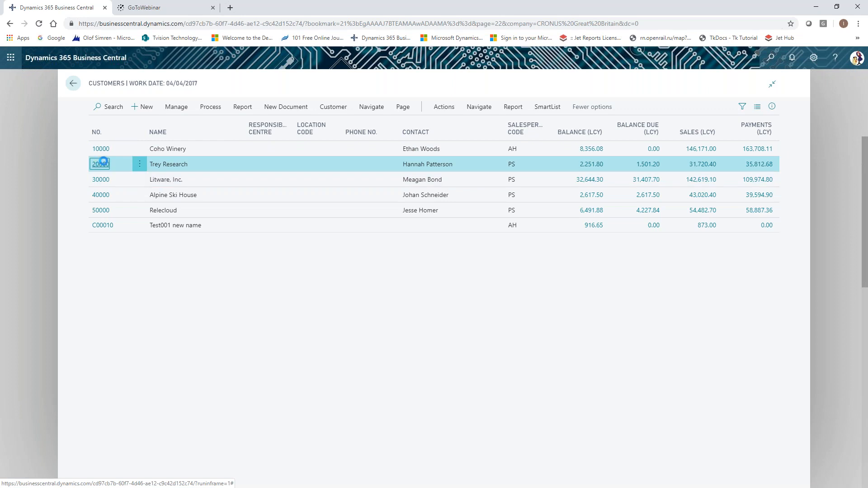
{"action": "left_click", "coordinate": [101, 164]}
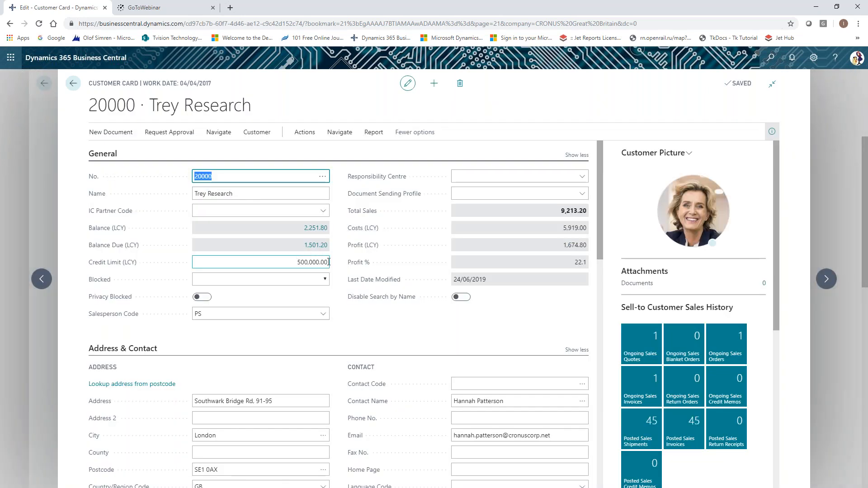
{"action": "left_click", "coordinate": [75, 85]}
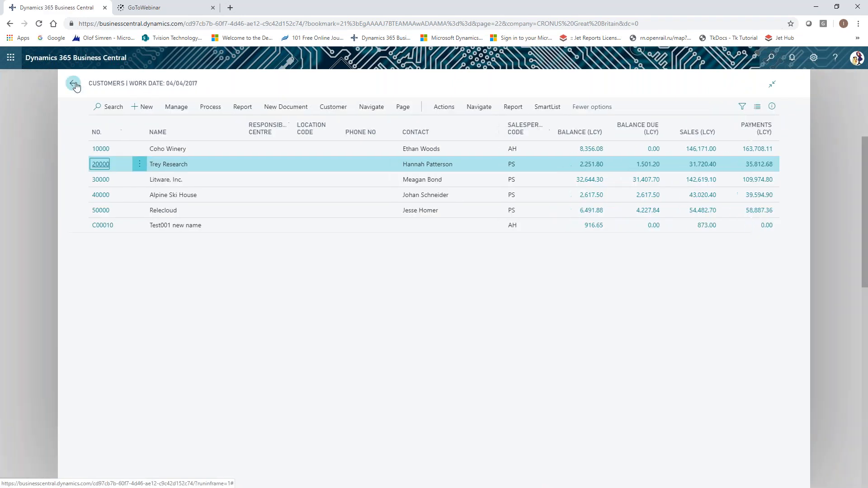
{"action": "left_click", "coordinate": [74, 84]}
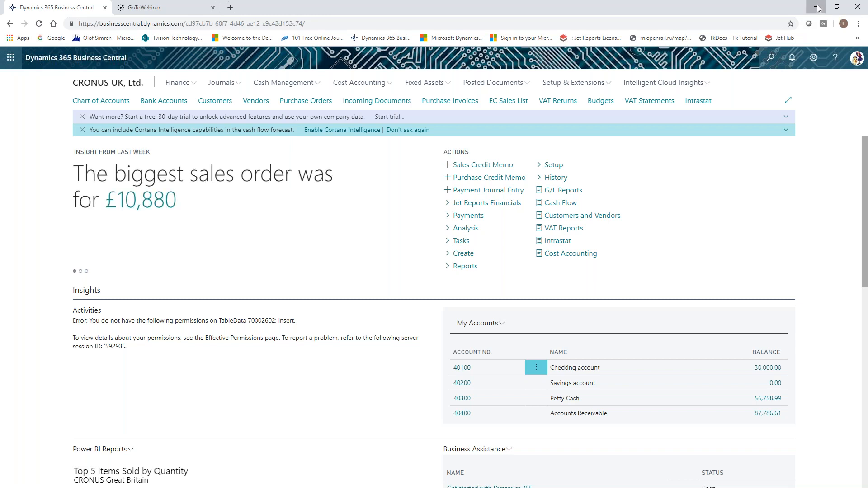
- Switch to Dynamics NAV, close the general journal and open the DEMO RS configuration package from RapidStart Services
{"action": "left_click", "coordinate": [817, 8]}
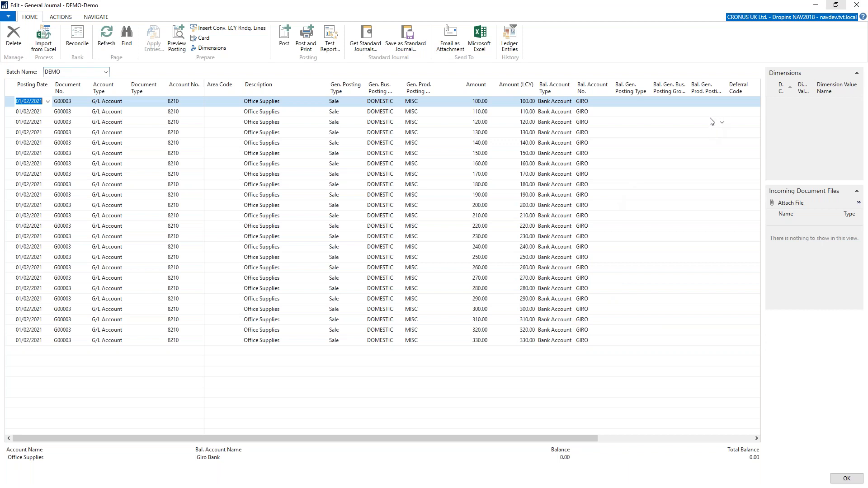
{"action": "left_click", "coordinate": [856, 5]}
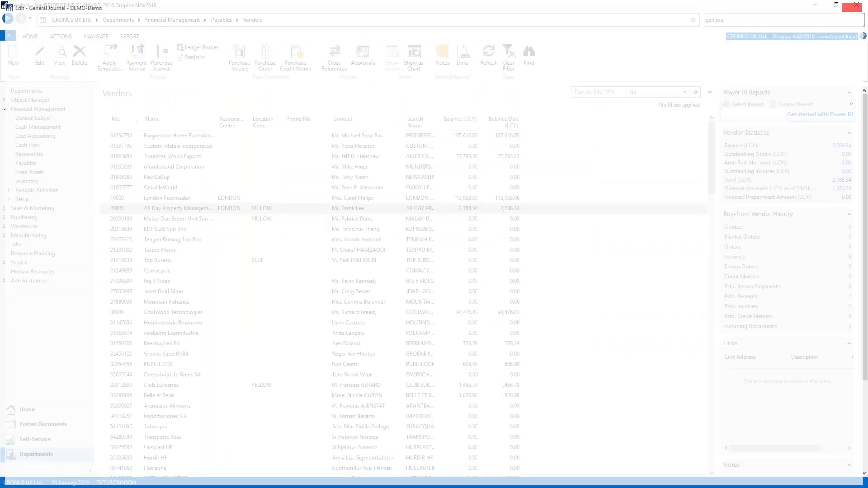
{"action": "left_click_drag", "start_coordinate": [752, 20], "coordinate": [675, 16]}
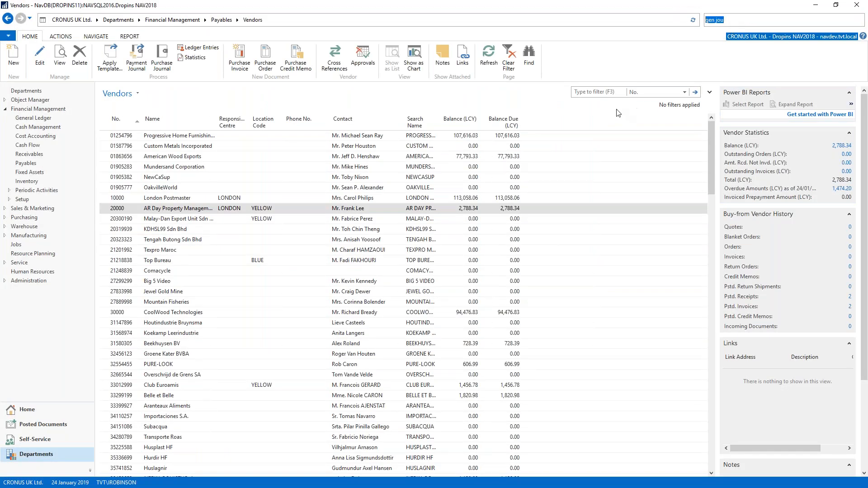
{"action": "type", "text": "rapid start"}
{"action": "key", "text": "Return"}
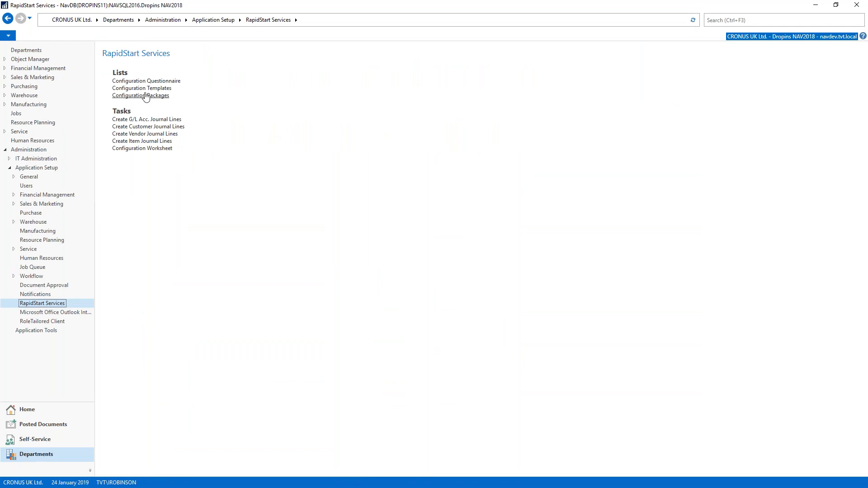
{"action": "left_click", "coordinate": [140, 95]}
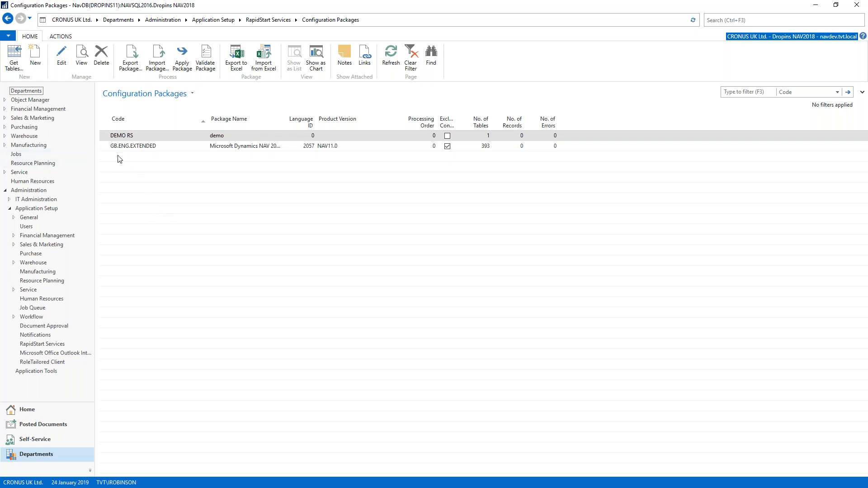
{"action": "left_click", "coordinate": [106, 137]}
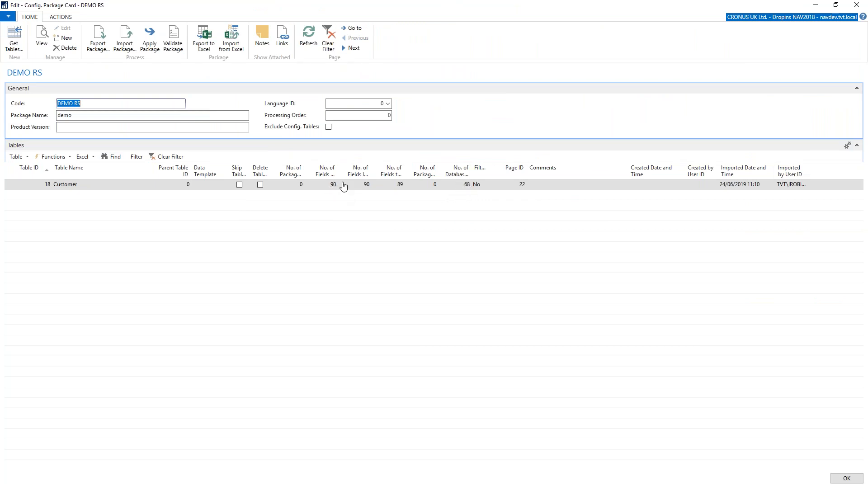
- Switch to the demo rs1.xlsx workbook in Excel and set the salesperson codes in rows 4 to 6 to PS, AH and AH
{"action": "left_click", "coordinate": [93, 157]}
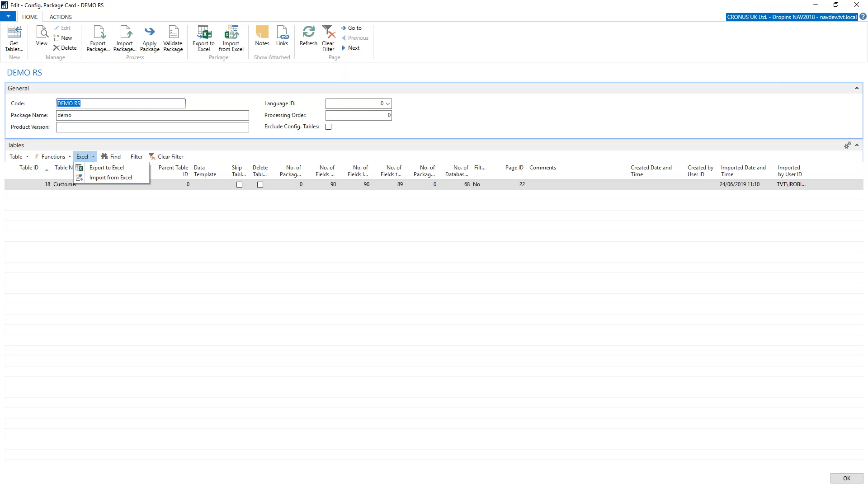
{"action": "key", "text": "alt+Tab"}
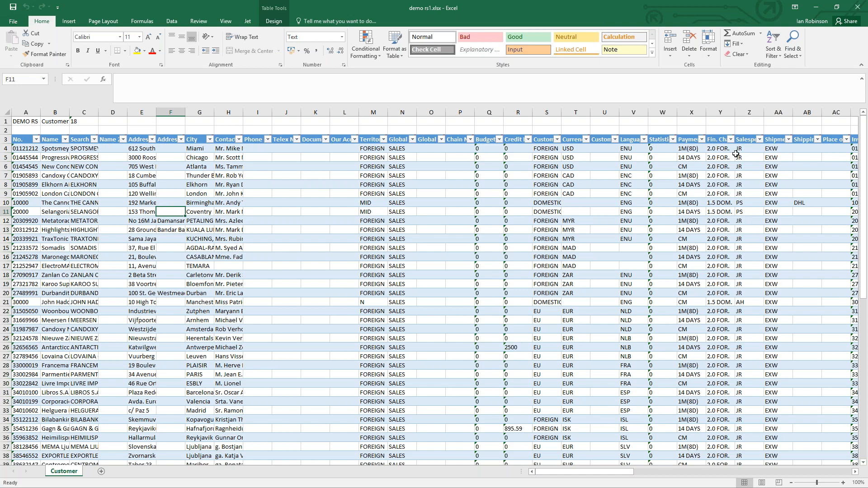
{"action": "left_click", "coordinate": [748, 147]}
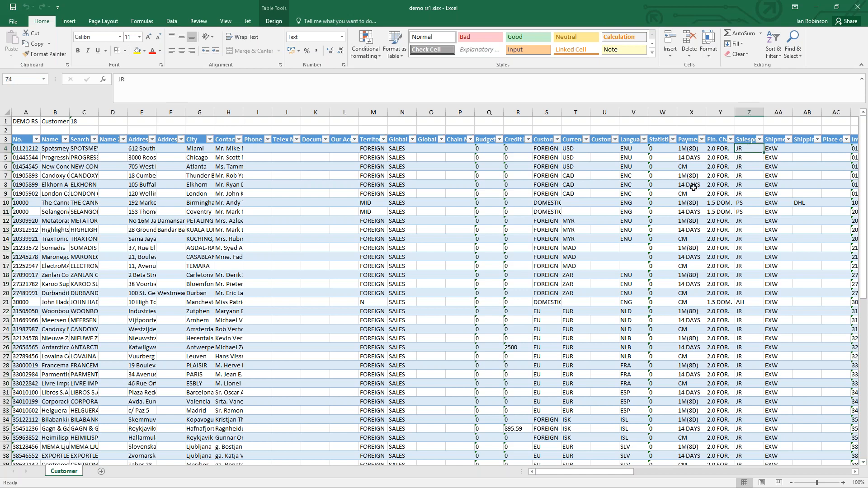
{"action": "type", "text": "PS"}
{"action": "key", "text": "Return"}
{"action": "type", "text": "AH"}
{"action": "key", "text": "Return"}
{"action": "type", "text": "AH"}
{"action": "key", "text": "Return"}
- Set the salesperson code of the customers in rows 7 to 9 to PS, in capitals
{"action": "type", "text": "PS"}
{"action": "key", "text": "Return"}
{"action": "type", "text": "Ps"}
{"action": "key", "text": "Return"}
{"action": "type", "text": "Ps"}
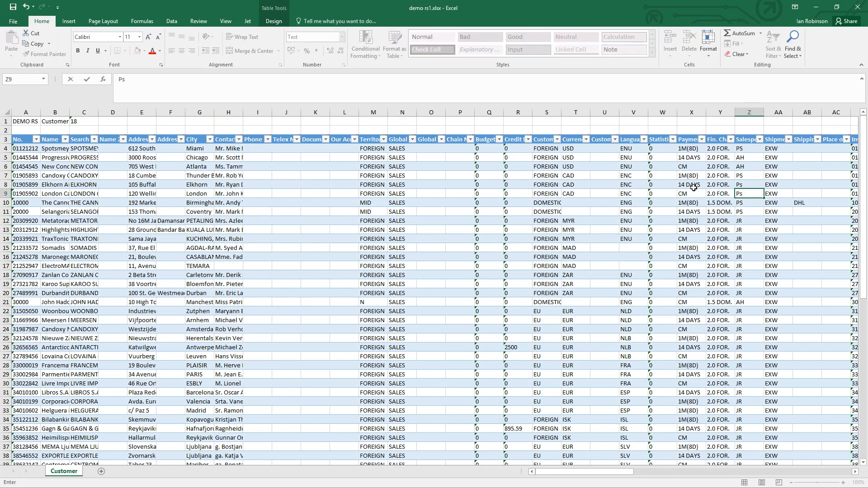
{"action": "left_click", "coordinate": [744, 185]}
{"action": "type", "text": "PS"}
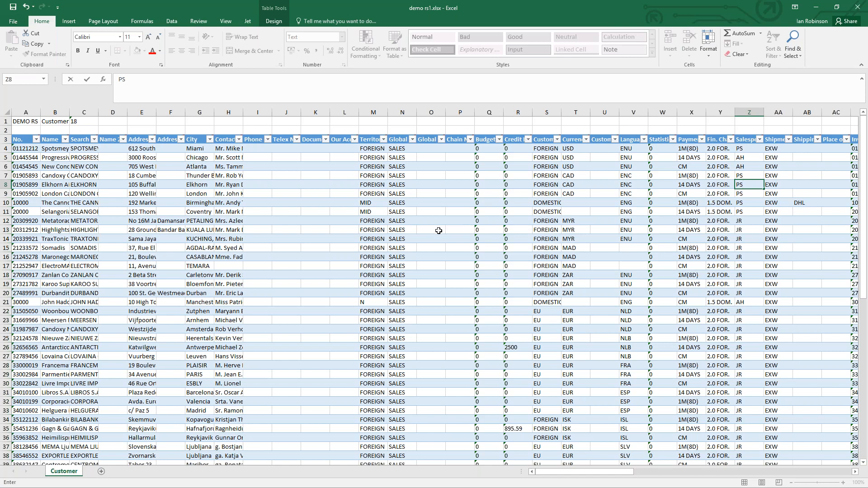
- Save and close demo rs1.xlsx and switch back to the DEMO RS package card in Dynamics NAV
{"action": "left_click", "coordinate": [15, 8]}
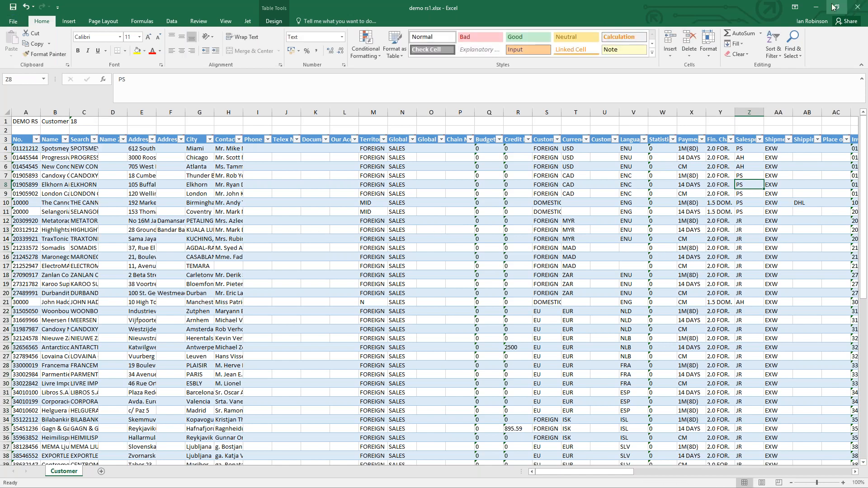
{"action": "left_click", "coordinate": [858, 7]}
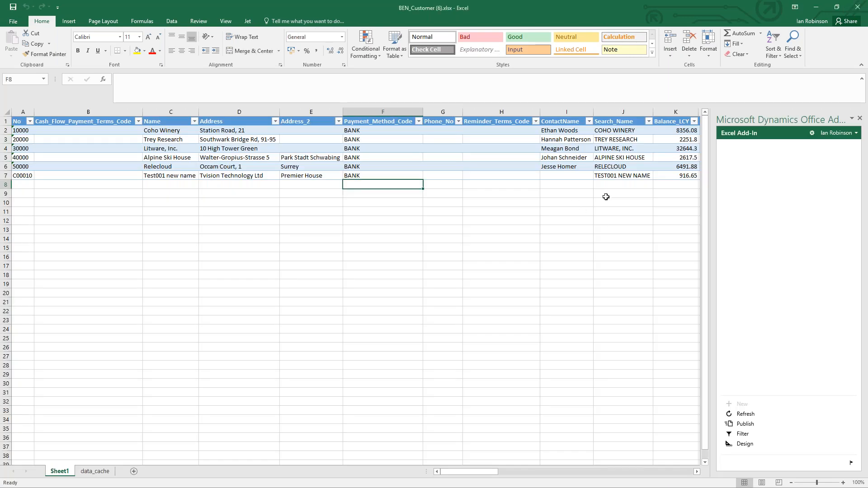
{"action": "left_click", "coordinate": [819, 7]}
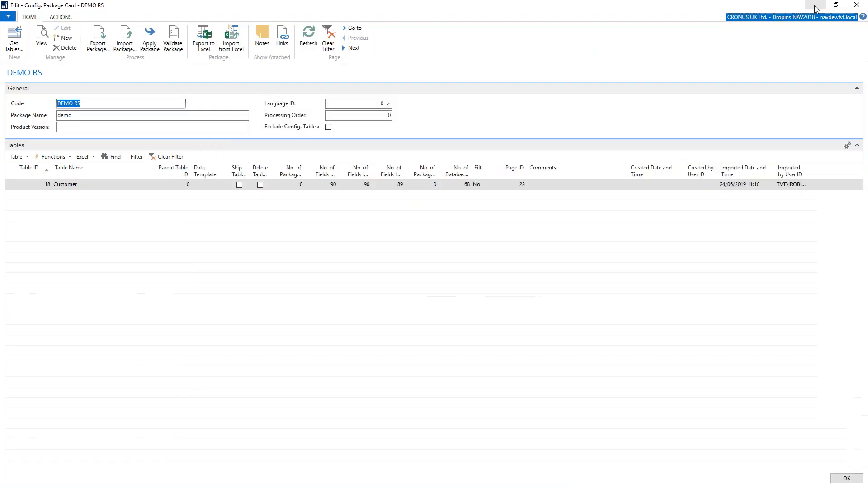
- Import the demo rs1.xlsx file from the Desktop into the Customer table of the DEMO RS package
{"action": "left_click", "coordinate": [89, 156]}
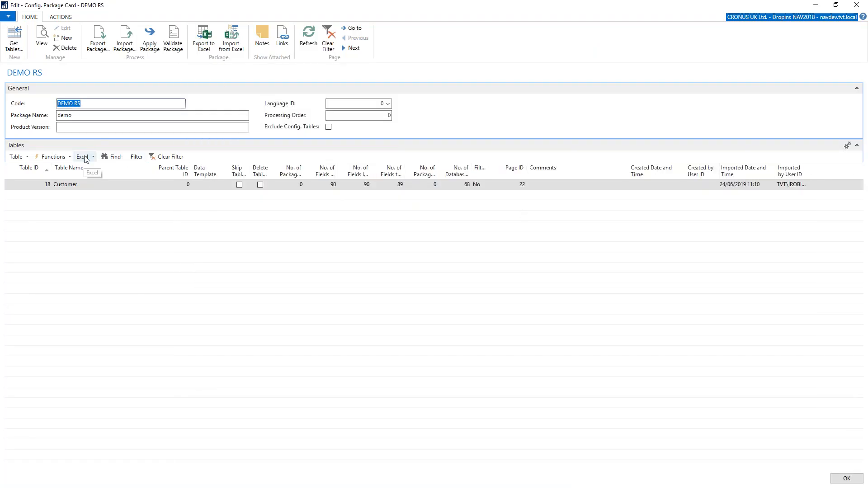
{"action": "left_click", "coordinate": [109, 176]}
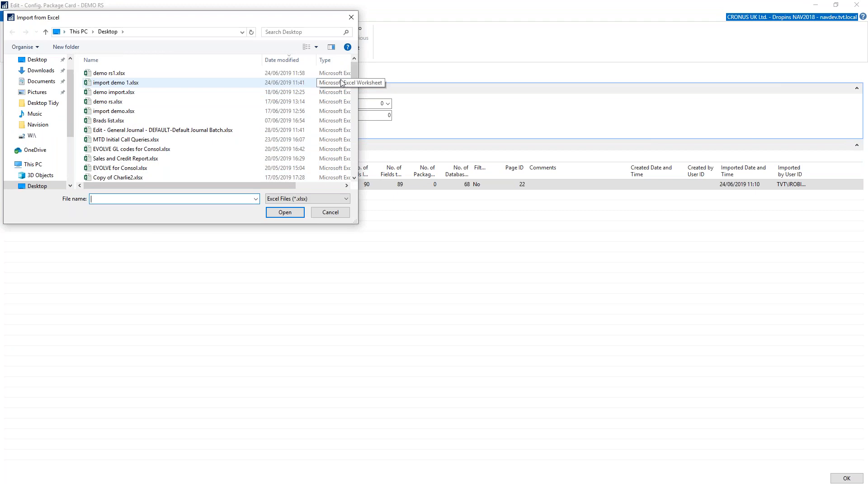
{"action": "left_click", "coordinate": [119, 73]}
{"action": "left_click", "coordinate": [286, 212]}
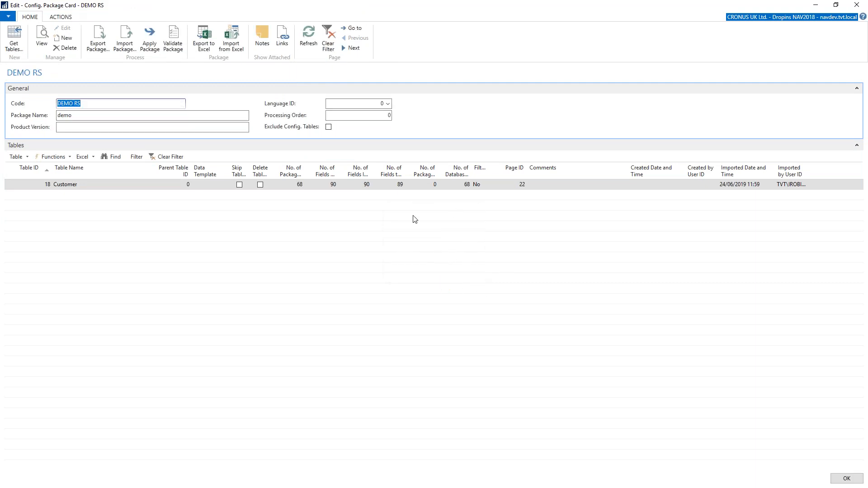
- Inspect the package's records view for the Customer table and close it
{"action": "left_click", "coordinate": [20, 157]}
{"action": "left_click", "coordinate": [32, 177]}
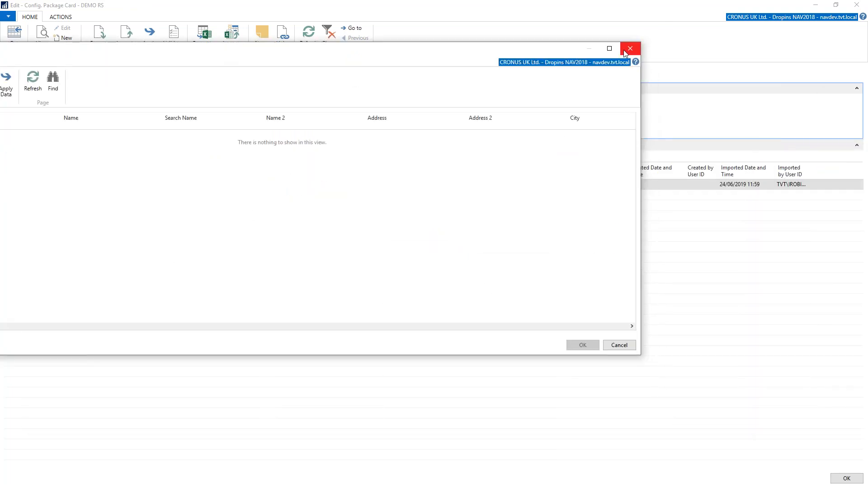
{"action": "left_click", "coordinate": [624, 52]}
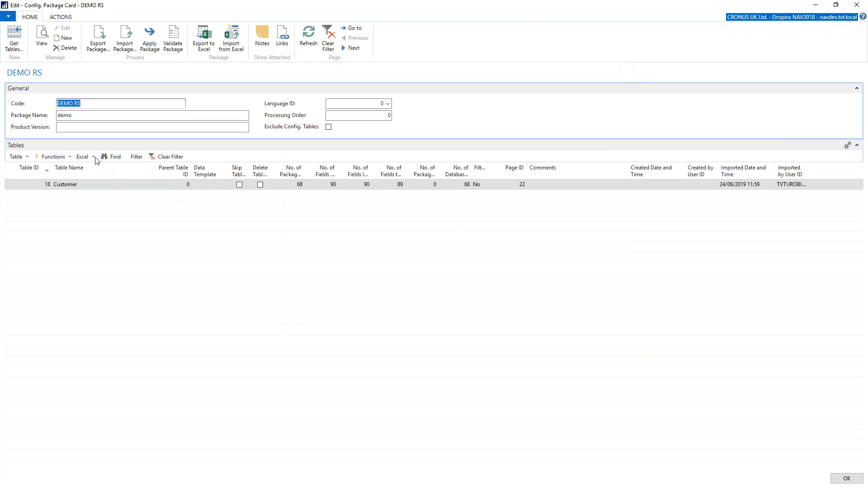
- Apply the imported data for the Customer table to the database and close the package card
{"action": "left_click", "coordinate": [53, 156]}
{"action": "left_click", "coordinate": [67, 191]}
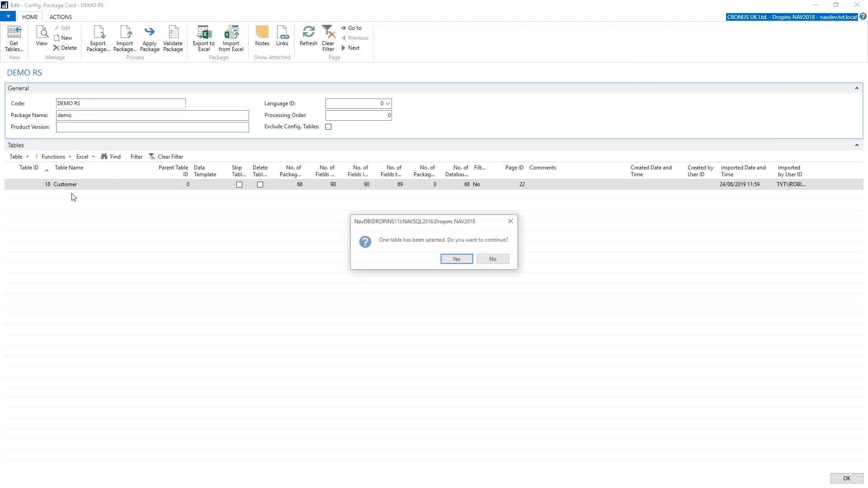
{"action": "left_click", "coordinate": [454, 260]}
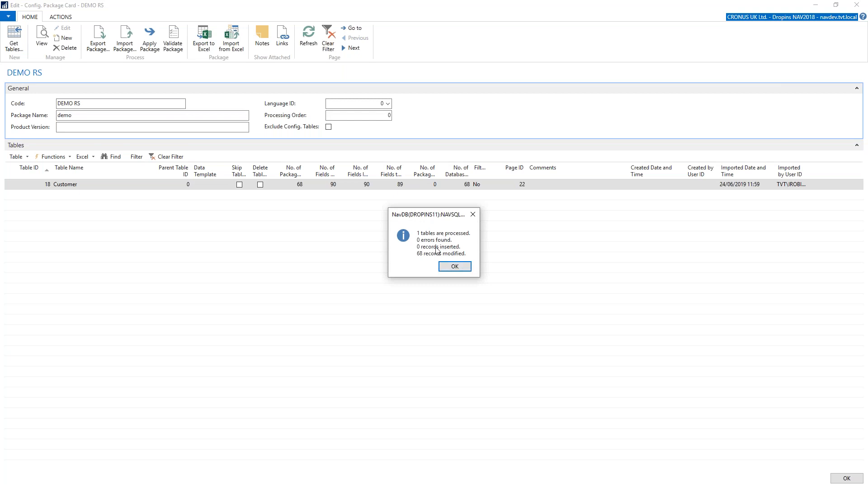
{"action": "left_click", "coordinate": [454, 267]}
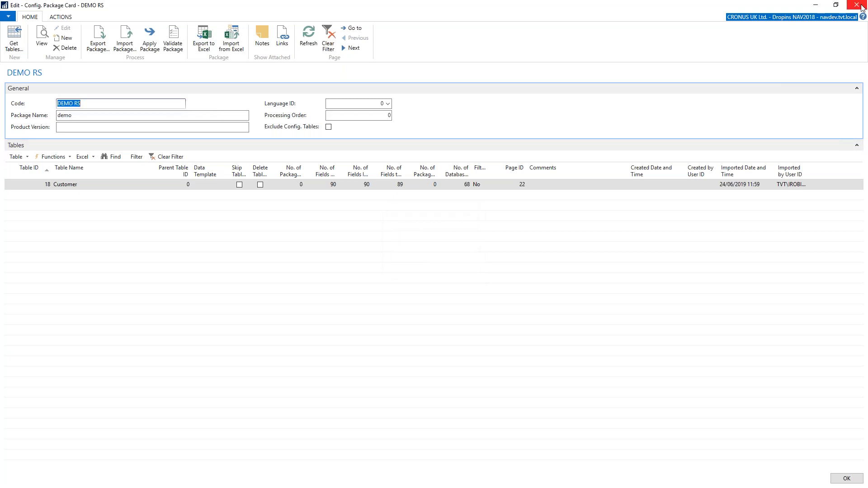
{"action": "left_click", "coordinate": [861, 6]}
- Search for customer and open the Customers list
{"action": "left_click", "coordinate": [720, 20]}
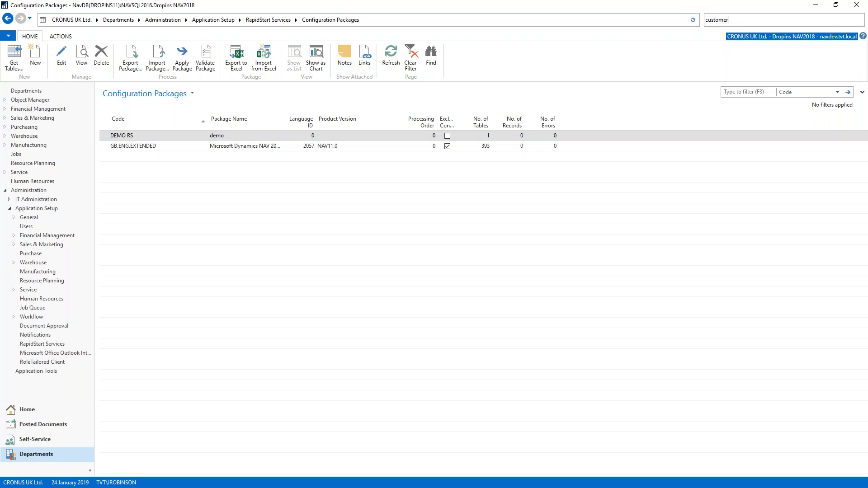
{"action": "key", "text": "Down"}
{"action": "key", "text": "Down"}
{"action": "key", "text": "Return"}
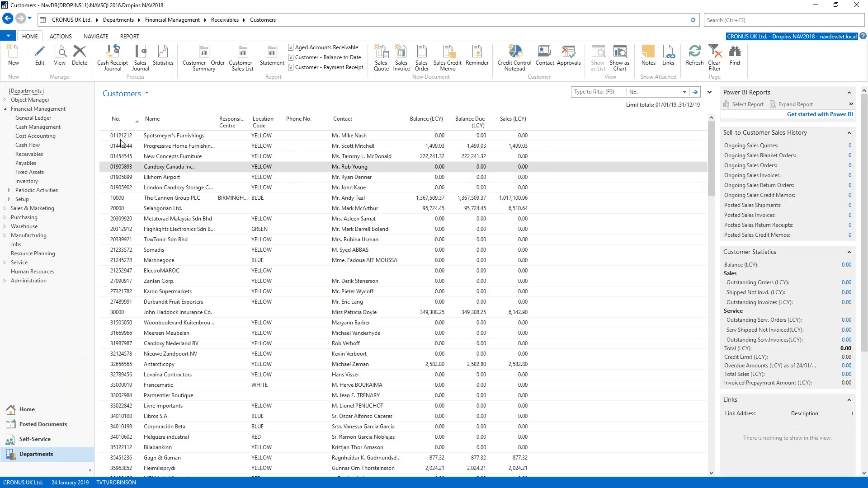
- Check the salesperson codes on the customer cards of Spotsmeyer's Furnishings and Progressive Home Furnishings, and look through the Customers list
{"action": "left_click", "coordinate": [107, 138]}
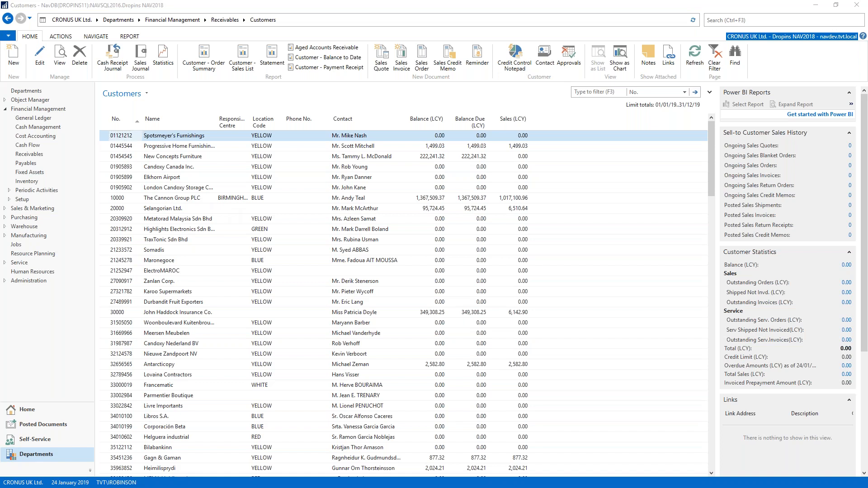
{"action": "left_click_drag", "start_coordinate": [615, 137], "coordinate": [436, 95]}
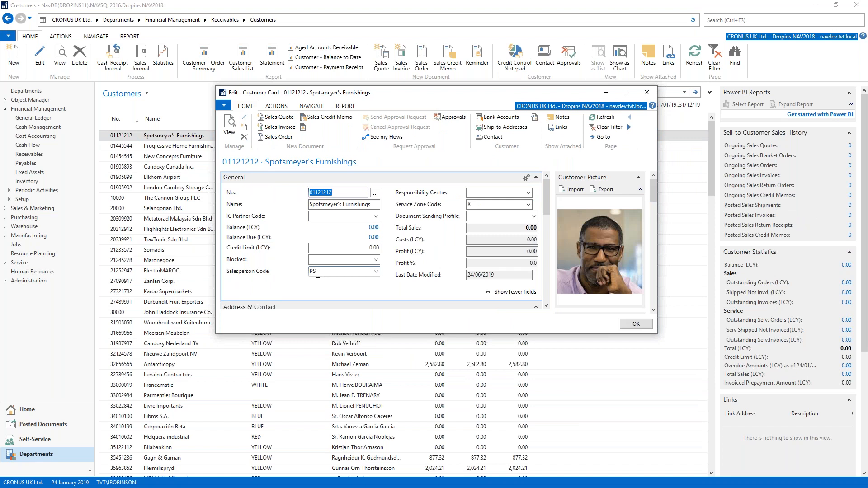
{"action": "left_click", "coordinate": [647, 92]}
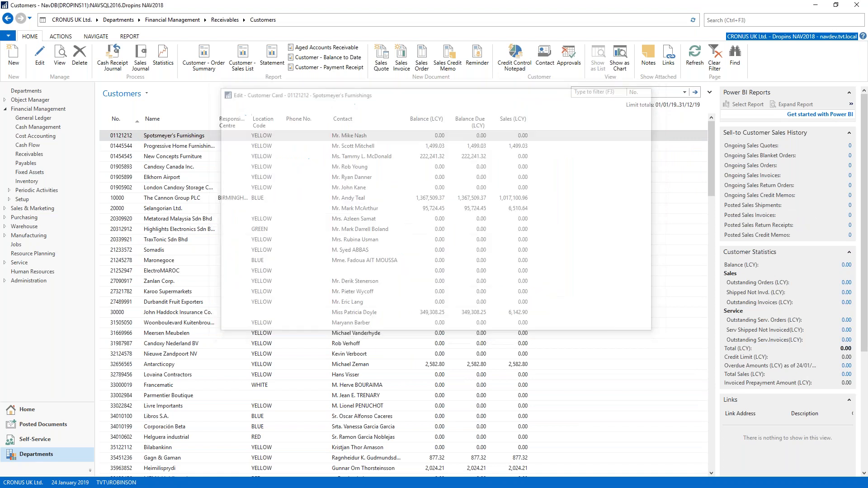
{"action": "left_click", "coordinate": [121, 147]}
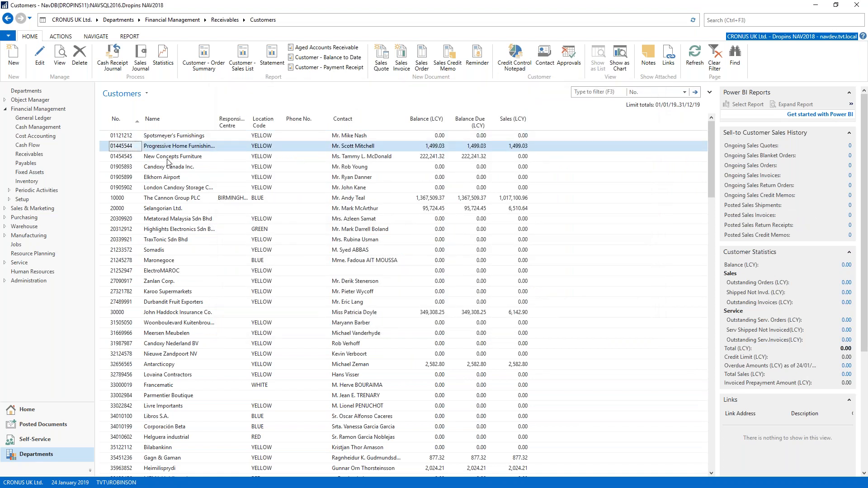
{"action": "double_click", "coordinate": [101, 147]}
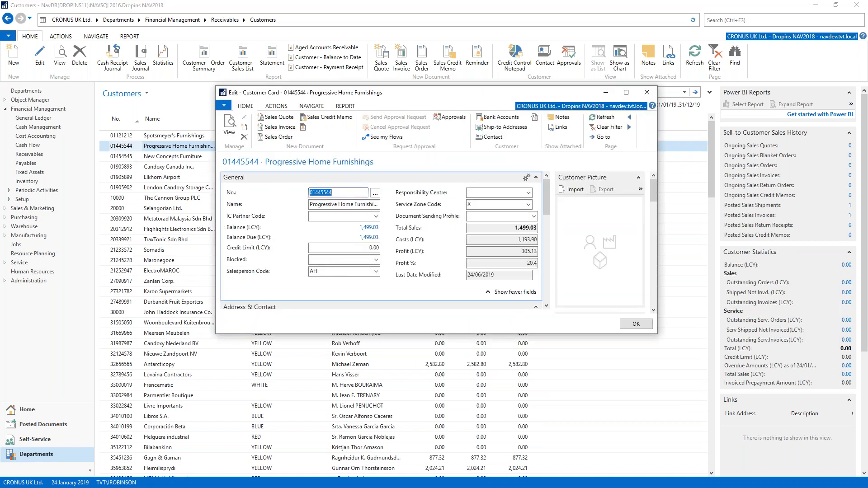
{"action": "left_click", "coordinate": [647, 92]}
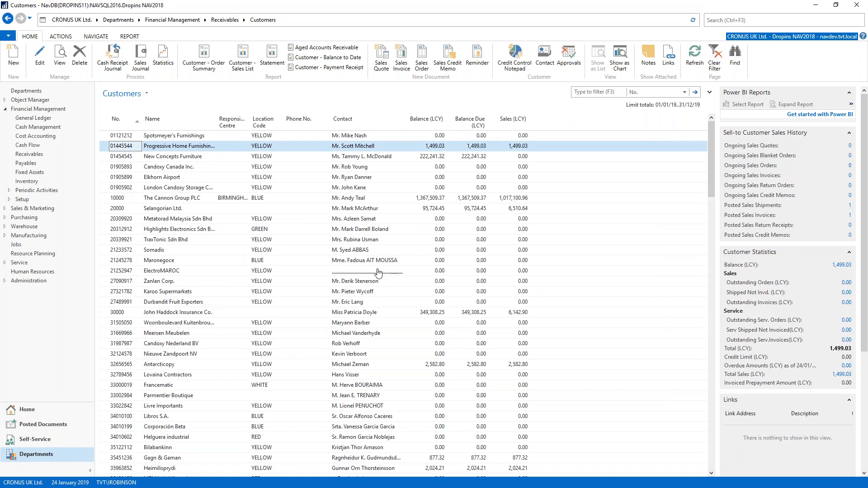
{"action": "scroll", "coordinate": [385, 271], "scroll_direction": "down", "scroll_amount": 4}
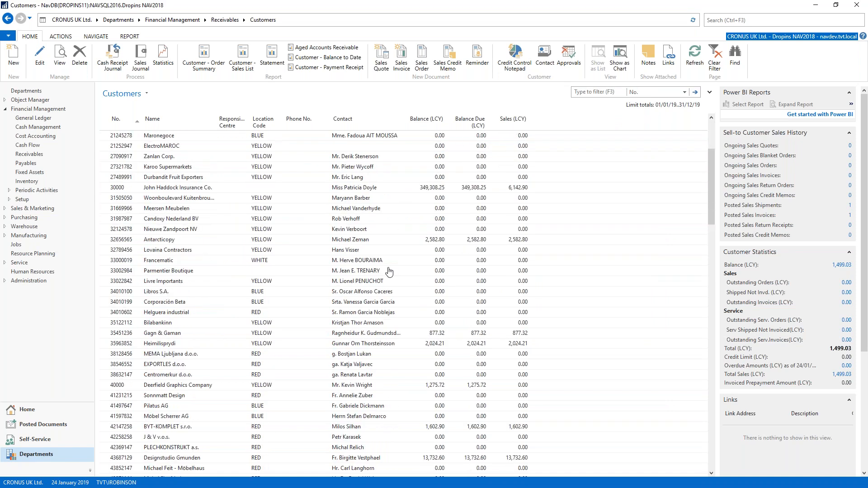
- Search for "web serv", open the Web Services list and look through the published objects from its beginning
{"action": "scroll", "coordinate": [393, 271], "scroll_direction": "up", "scroll_amount": 4}
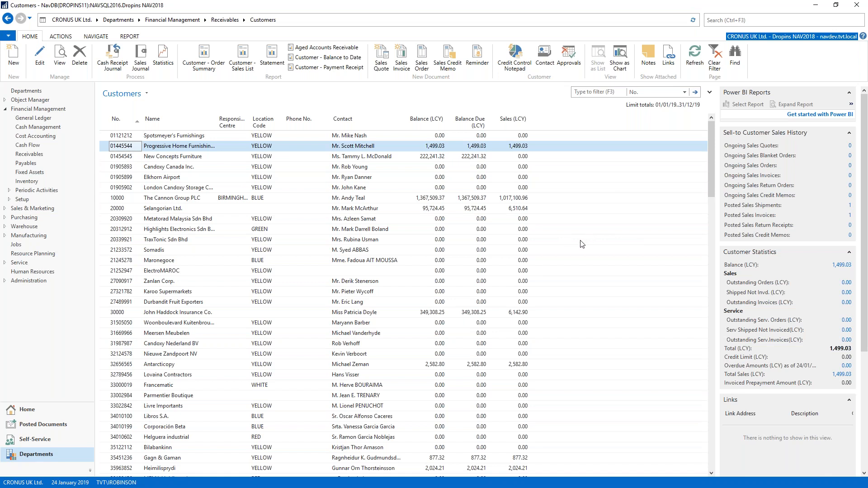
{"action": "left_click", "coordinate": [723, 21]}
{"action": "type", "text": "web serv"}
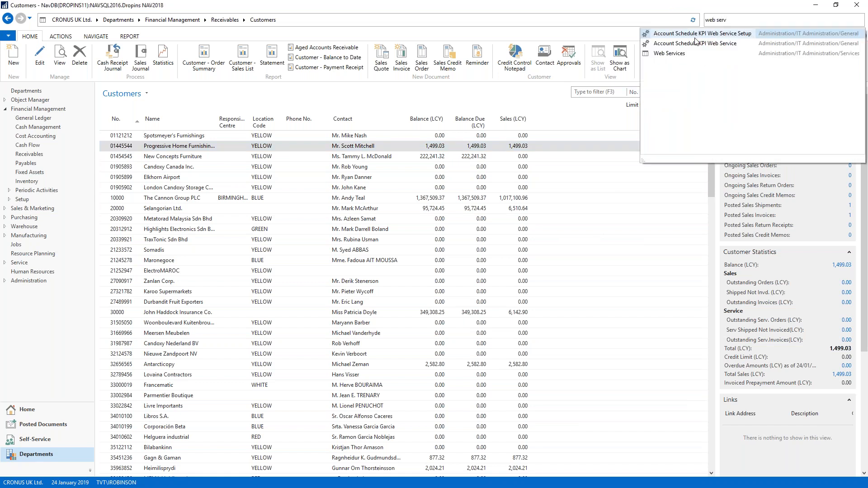
{"action": "left_click", "coordinate": [669, 54]}
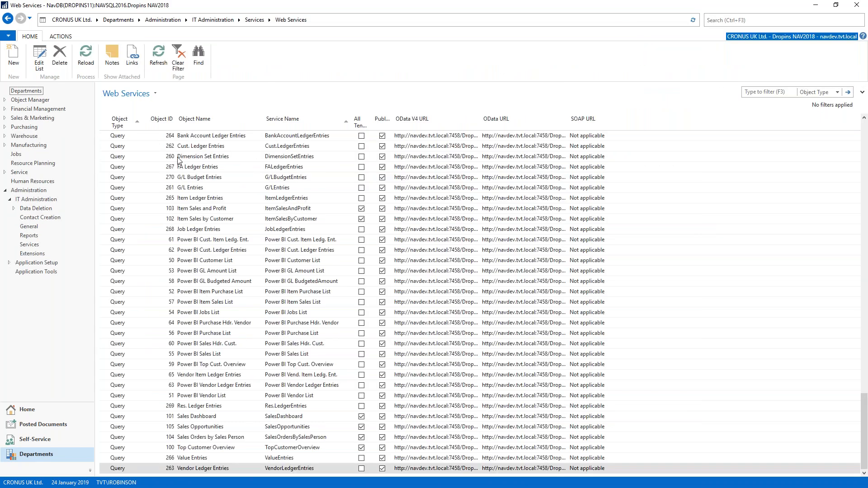
{"action": "scroll", "coordinate": [215, 187], "scroll_direction": "up", "scroll_amount": 15}
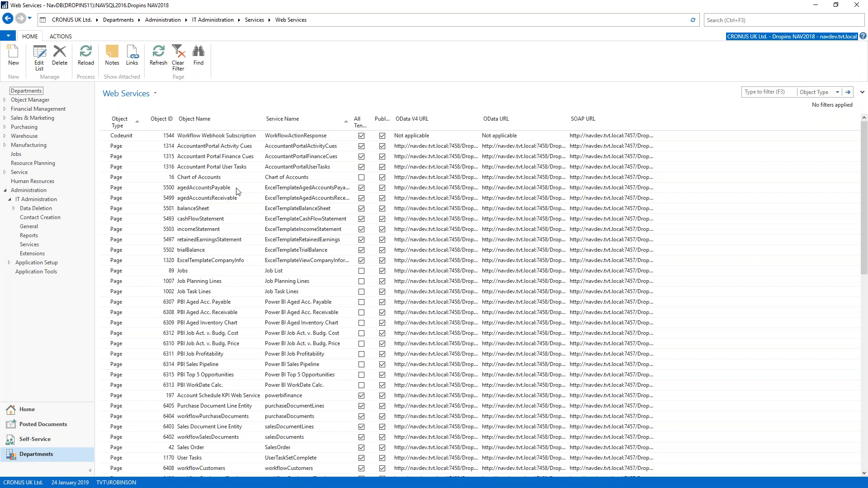
- Search for "job qu" and open the Job Queue Entries list
{"action": "left_click", "coordinate": [748, 22]}
{"action": "type", "text": "job qu"}
{"action": "key", "text": "Down"}
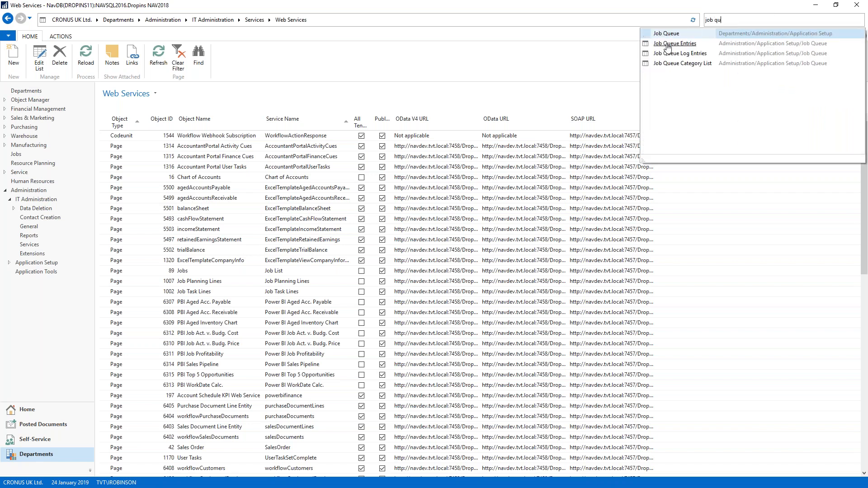
{"action": "key", "text": "Return"}
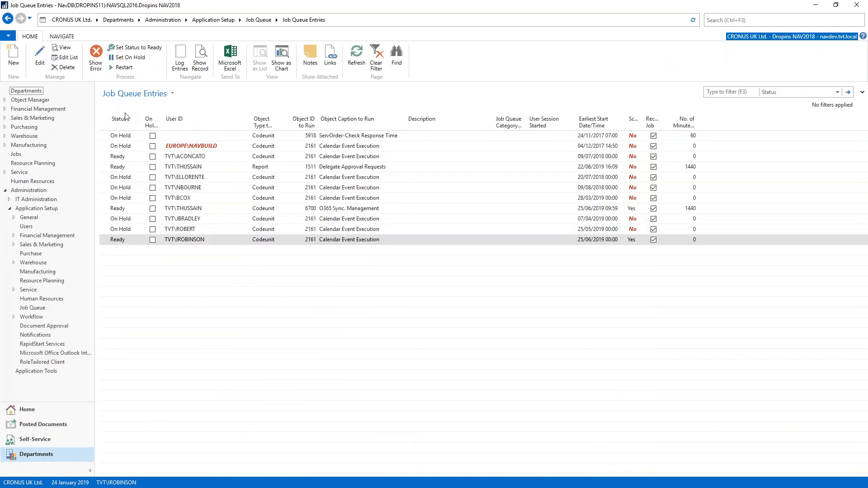
- Inspect the starting time, ending time and minutes between runs on the last Calendar Event Execution entry's card, close it and go to Home
{"action": "left_click", "coordinate": [104, 238]}
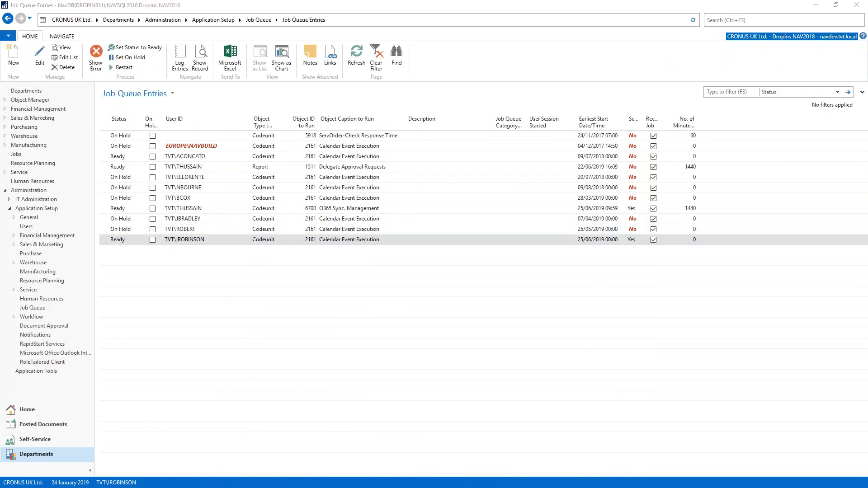
{"action": "left_click_drag", "start_coordinate": [758, 214], "coordinate": [334, 1]}
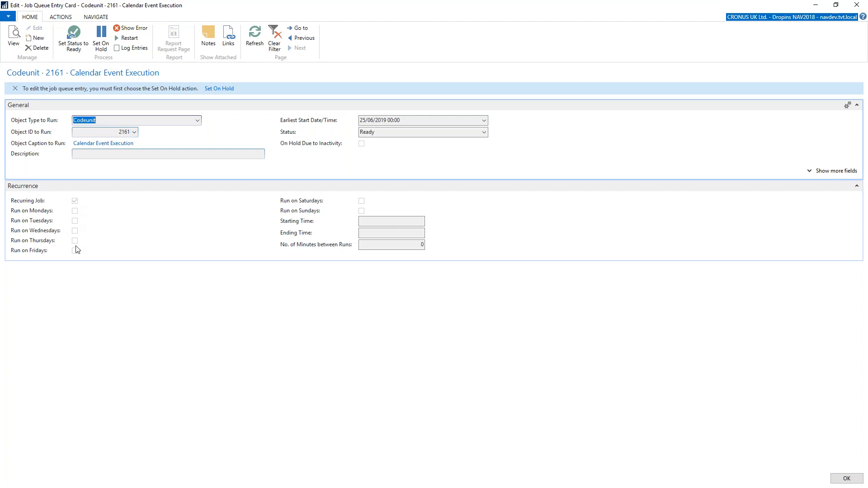
{"action": "left_click", "coordinate": [378, 221]}
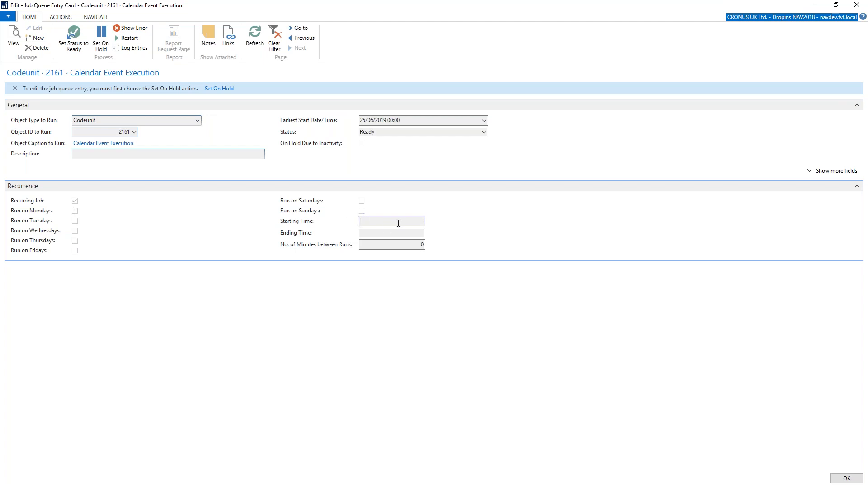
{"action": "left_click", "coordinate": [416, 234]}
{"action": "left_click", "coordinate": [399, 247]}
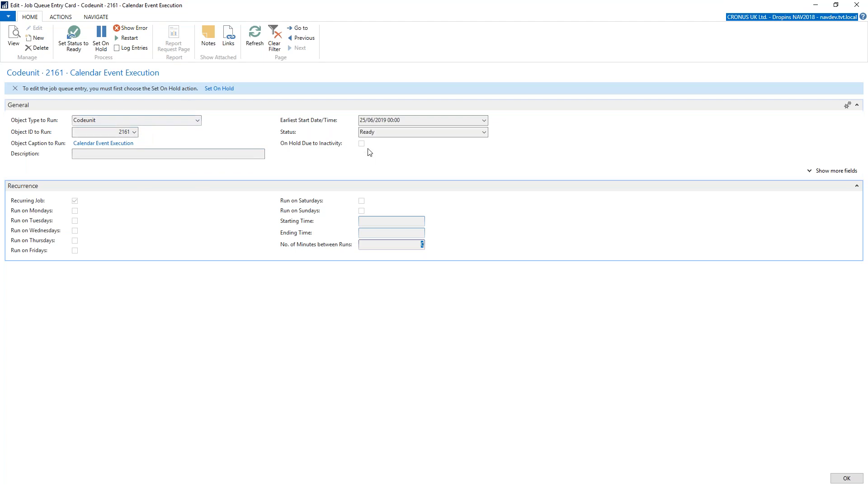
{"action": "left_click", "coordinate": [857, 8]}
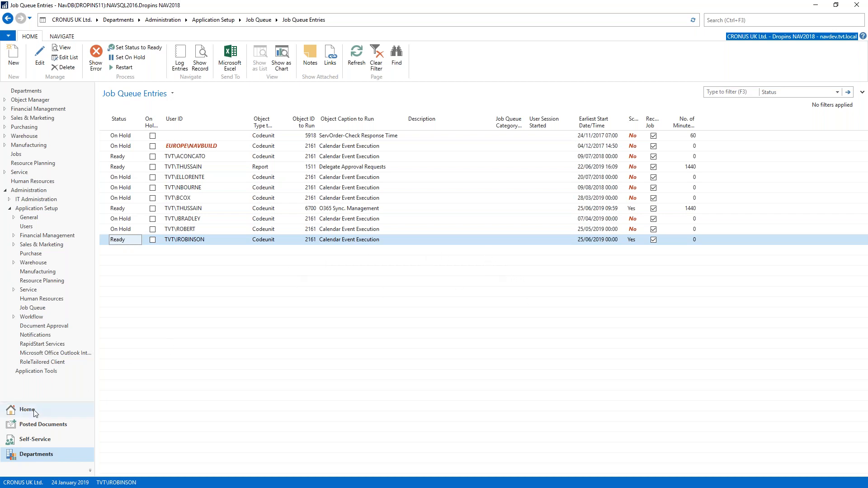
{"action": "left_click", "coordinate": [48, 409]}
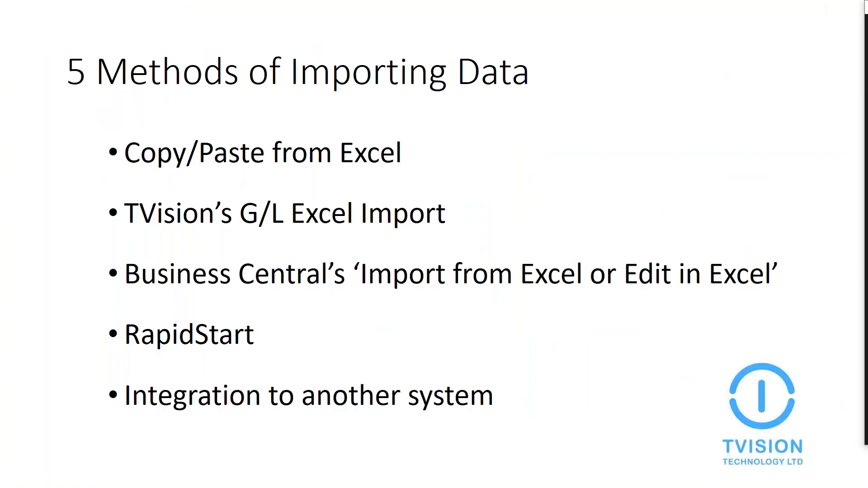
{"action": "key", "text": "Right"}
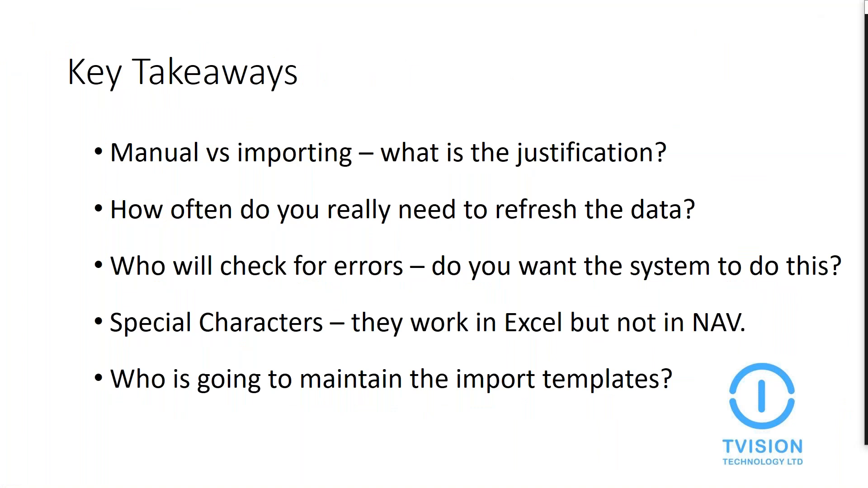